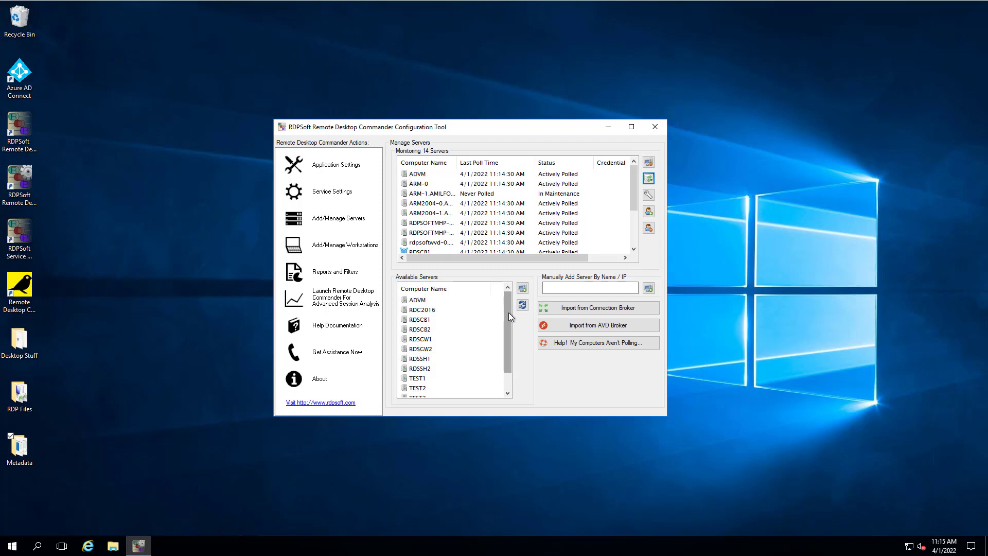
Step: Add servers RDSGW1 and RDSGW2 to monitoring as infrastructure role servers with the Remote Desktop Gateway role
{"action": "left_click_drag", "start_coordinate": [509, 313], "coordinate": [504, 322]}
{"action": "left_click", "coordinate": [429, 331]}
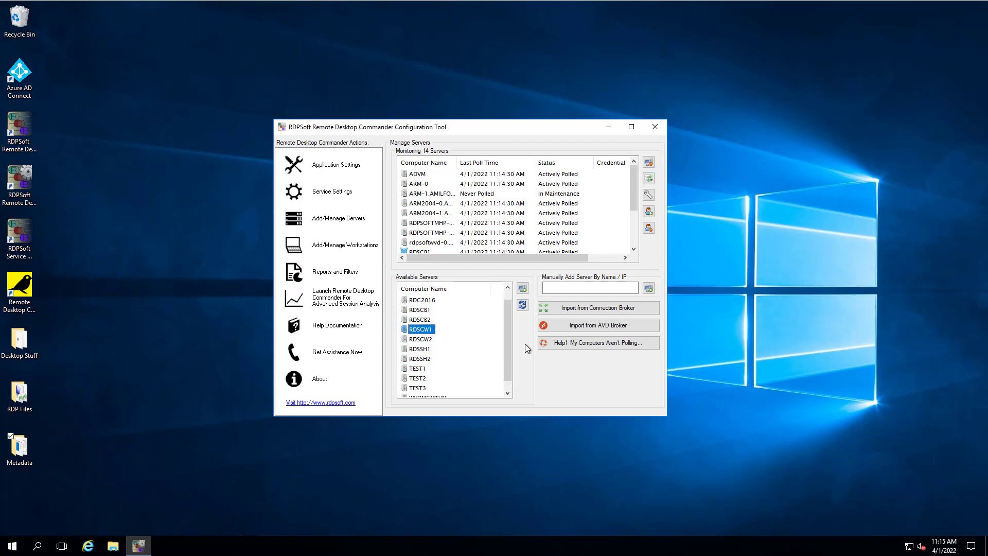
{"action": "left_click", "coordinate": [428, 341], "text": "ctrl"}
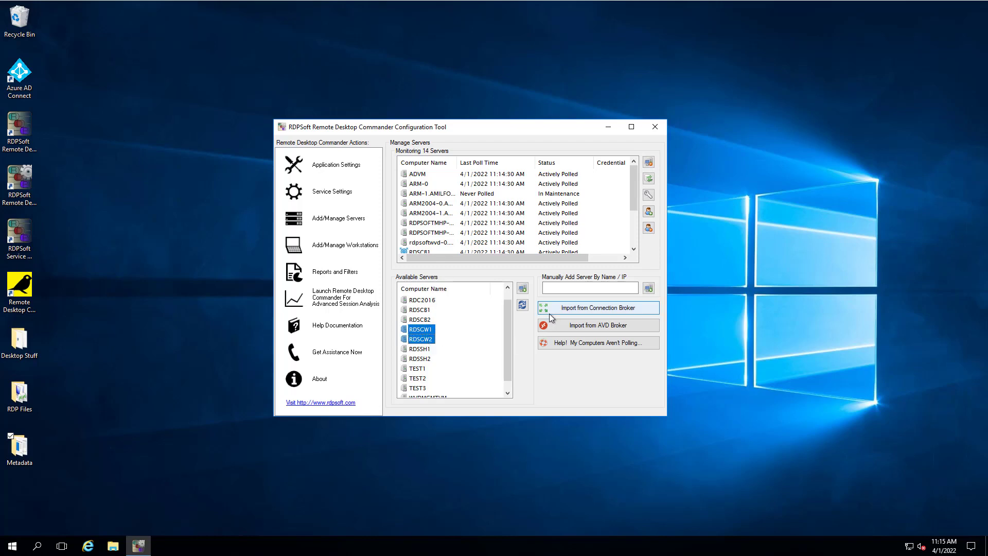
{"action": "left_click", "coordinate": [523, 289]}
{"action": "left_click", "coordinate": [413, 240]}
{"action": "left_click", "coordinate": [395, 262]}
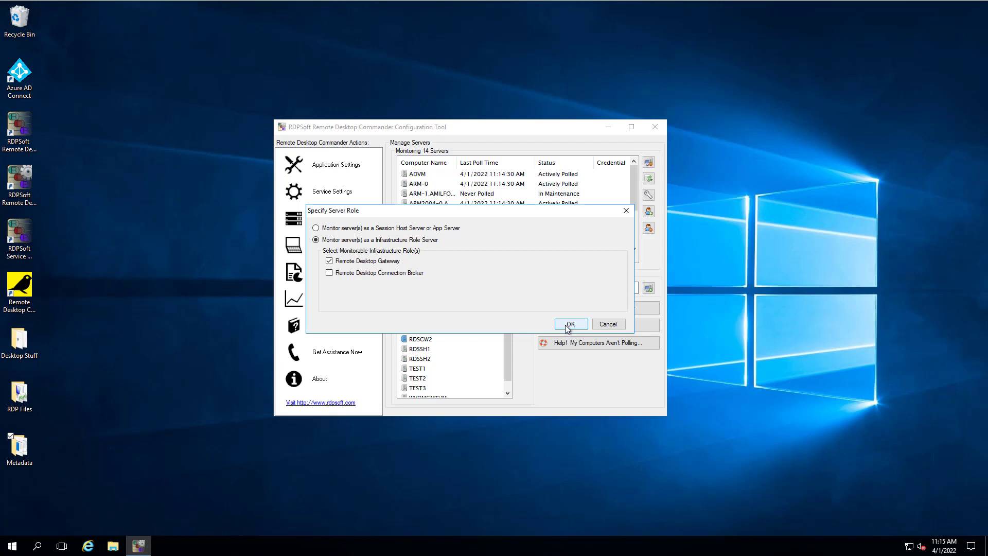
{"action": "key", "text": "Return"}
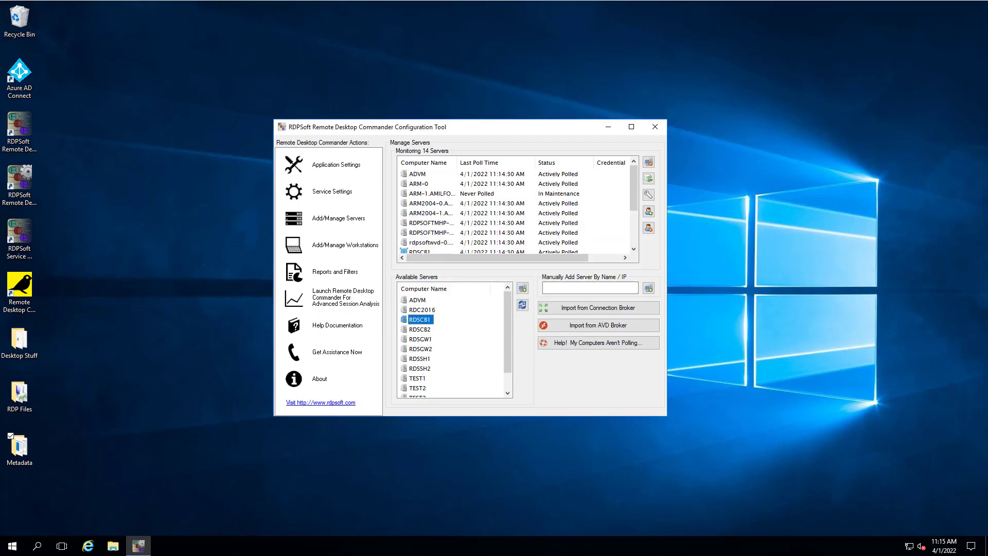
Step: Add servers RDSCB1 and RDSCB2 to monitoring as infrastructure role servers with the Remote Desktop Connection Broker role
{"action": "left_click", "coordinate": [425, 331], "text": "ctrl"}
{"action": "left_click", "coordinate": [523, 289]}
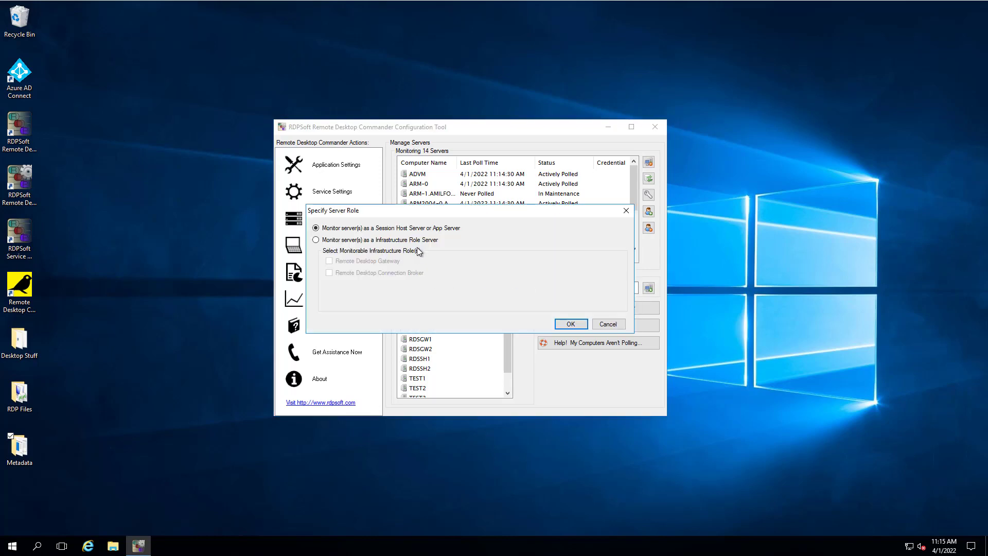
{"action": "left_click", "coordinate": [416, 241]}
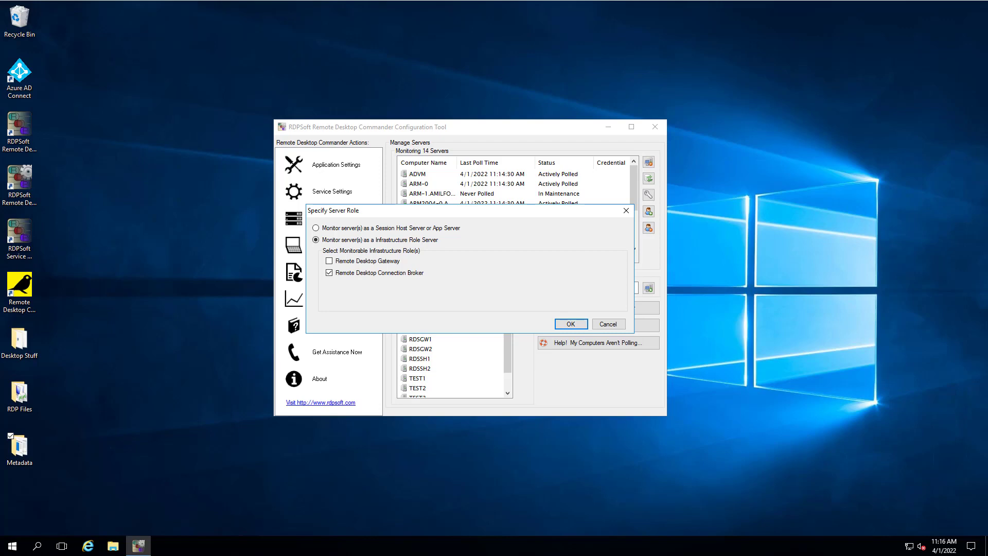
{"action": "key", "text": "Return"}
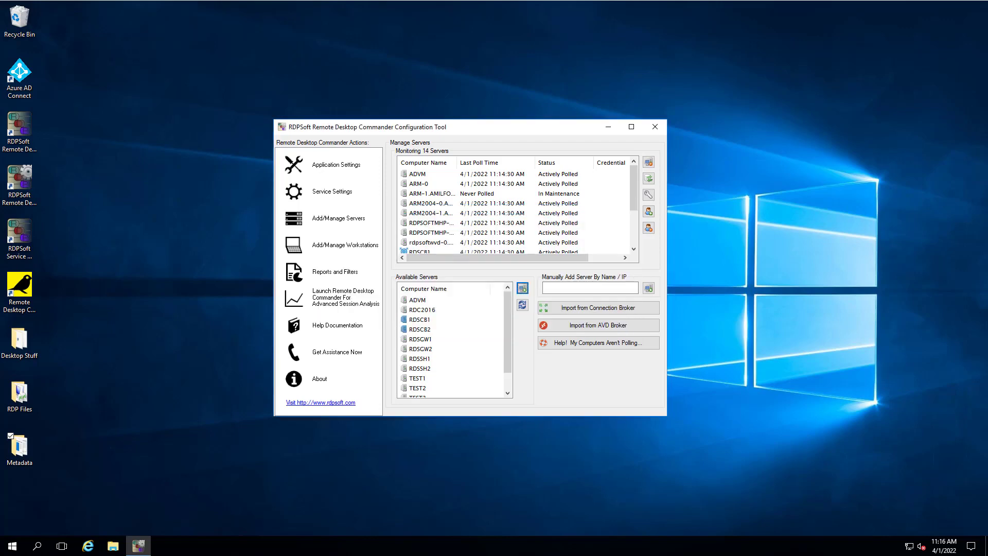
Step: Check the gateways and brokers in the monitored servers list and launch Remote Desktop Commander for advanced session analysis
{"action": "left_click", "coordinate": [635, 230]}
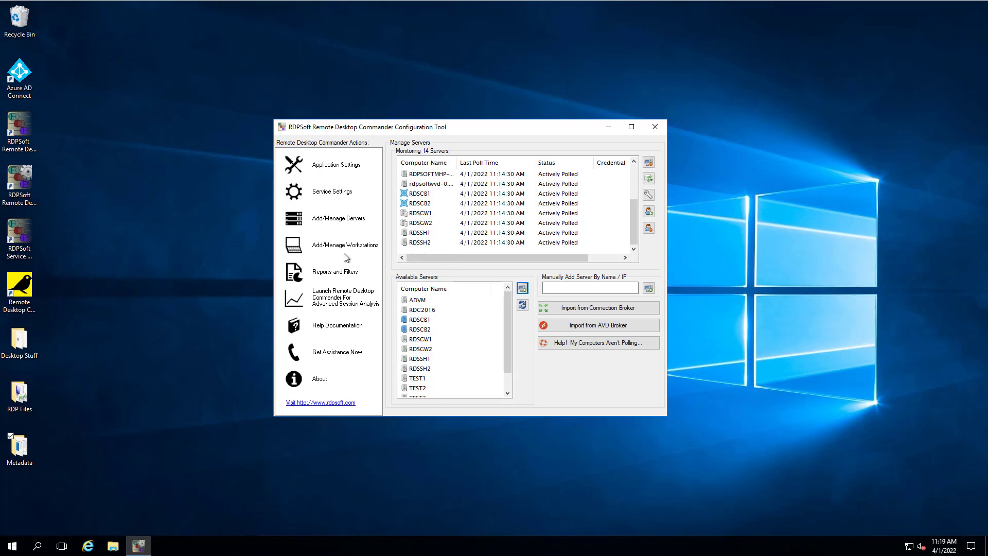
{"action": "left_click", "coordinate": [335, 303]}
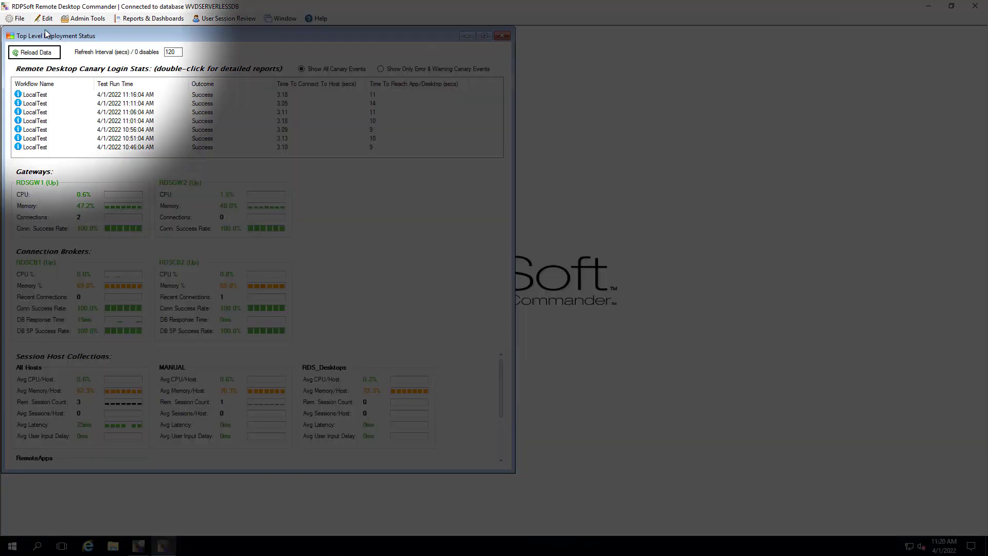
Step: Review the operation mode and dashboard startup options in the application preferences, and close them without changes
{"action": "left_click", "coordinate": [18, 19]}
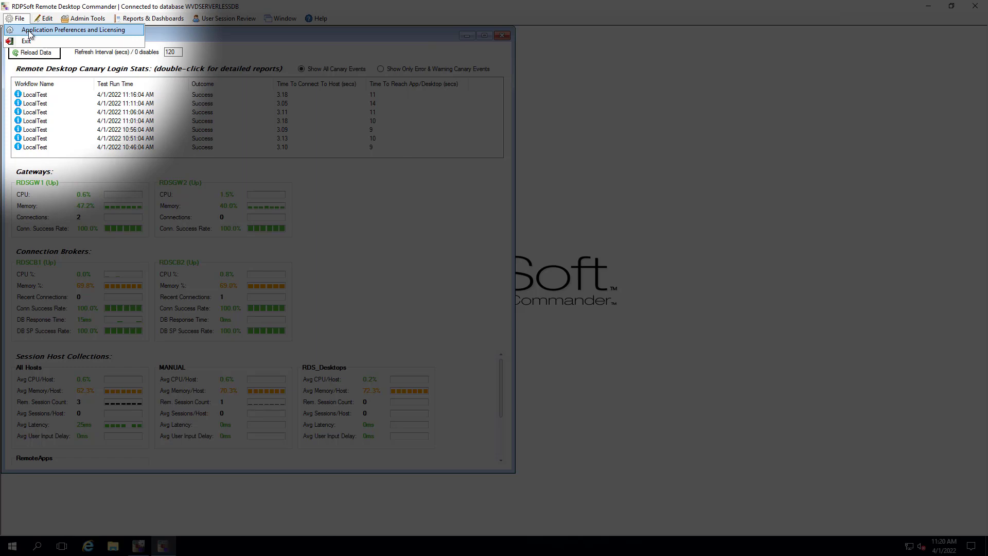
{"action": "left_click", "coordinate": [29, 32]}
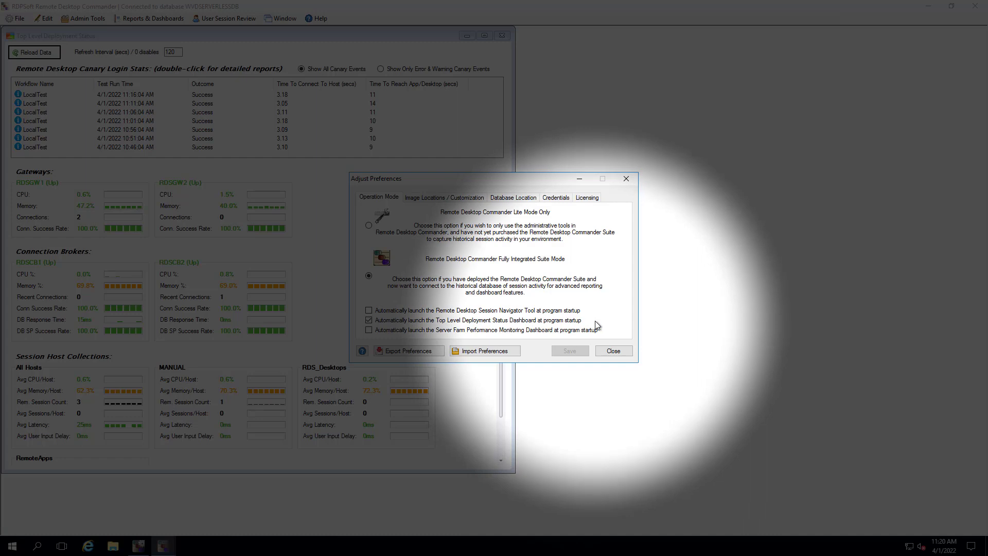
{"action": "left_click", "coordinate": [627, 180]}
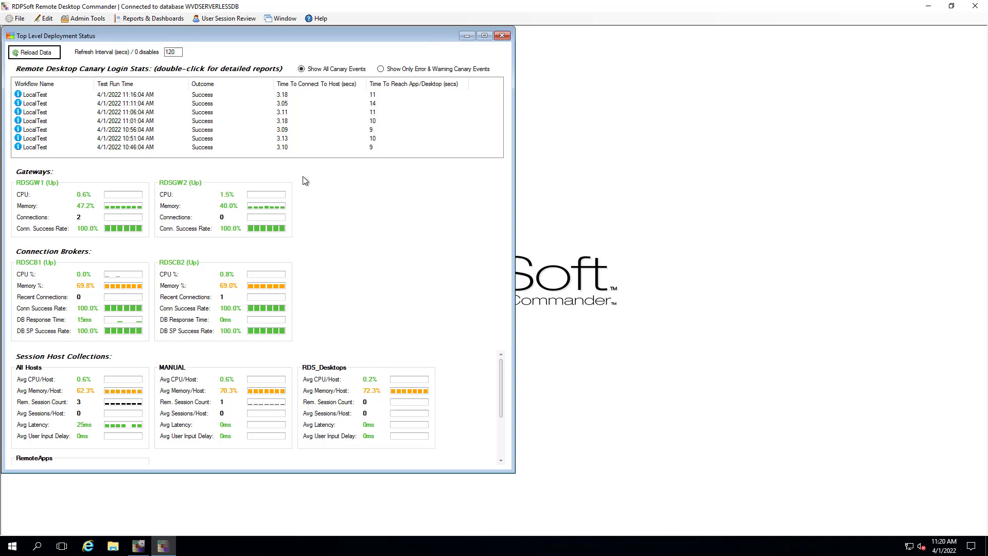
Step: View the Remote Desktop Canary Login Times By Workflow report for LocalTest over the past 4 hours in an enlarged window, and close it
{"action": "left_click", "coordinate": [39, 97]}
{"action": "double_click", "coordinate": [39, 97]}
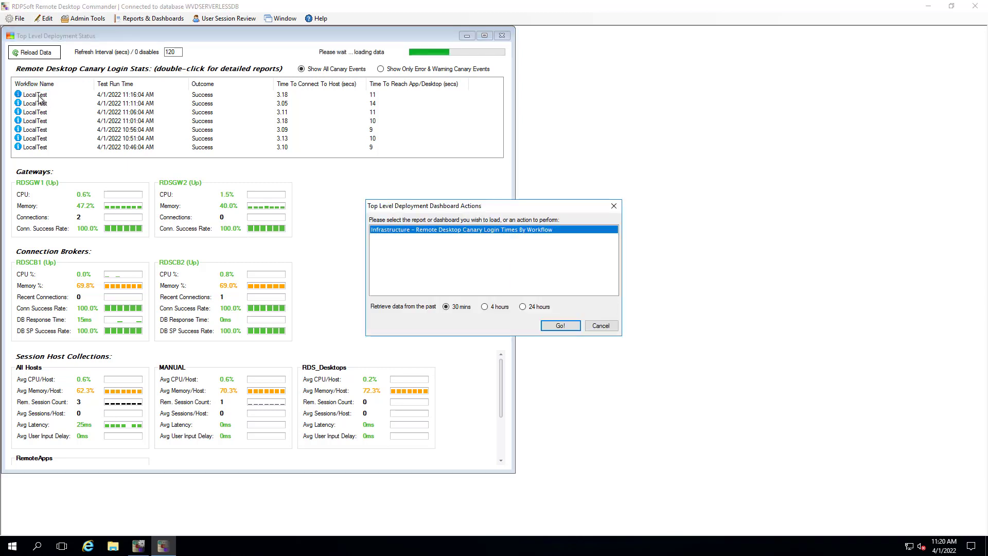
{"action": "left_click", "coordinate": [495, 308]}
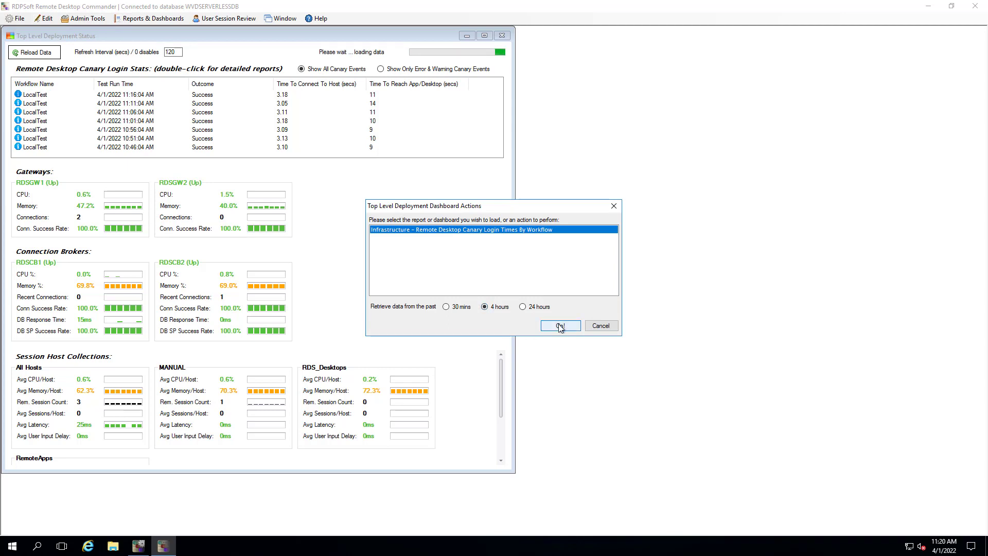
{"action": "left_click", "coordinate": [560, 326]}
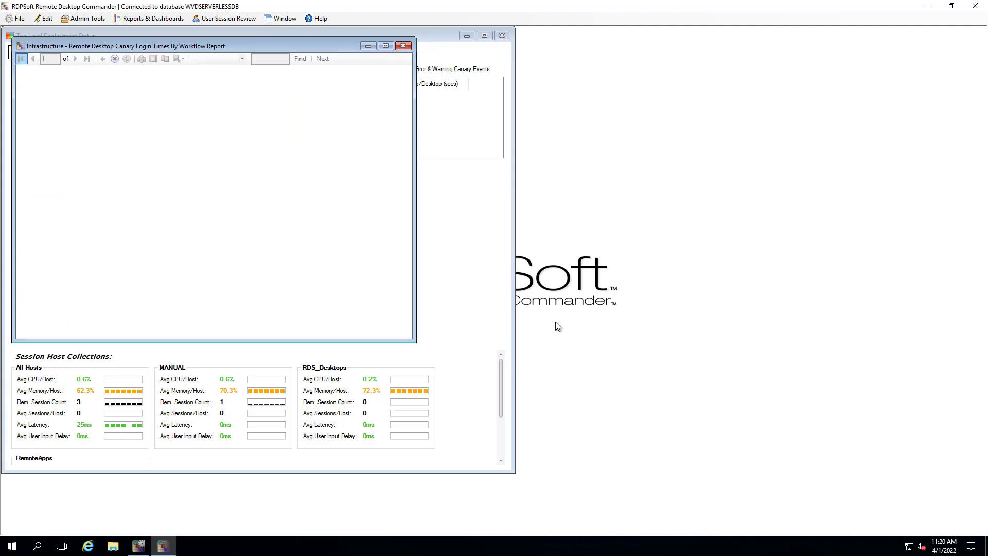
{"action": "left_click_drag", "start_coordinate": [415, 341], "coordinate": [629, 463]}
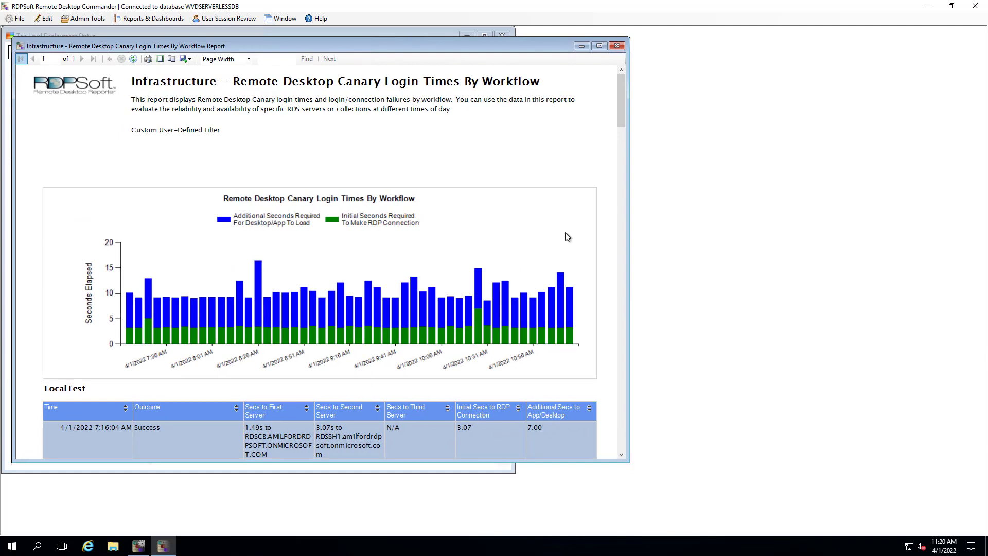
{"action": "left_click", "coordinate": [620, 47]}
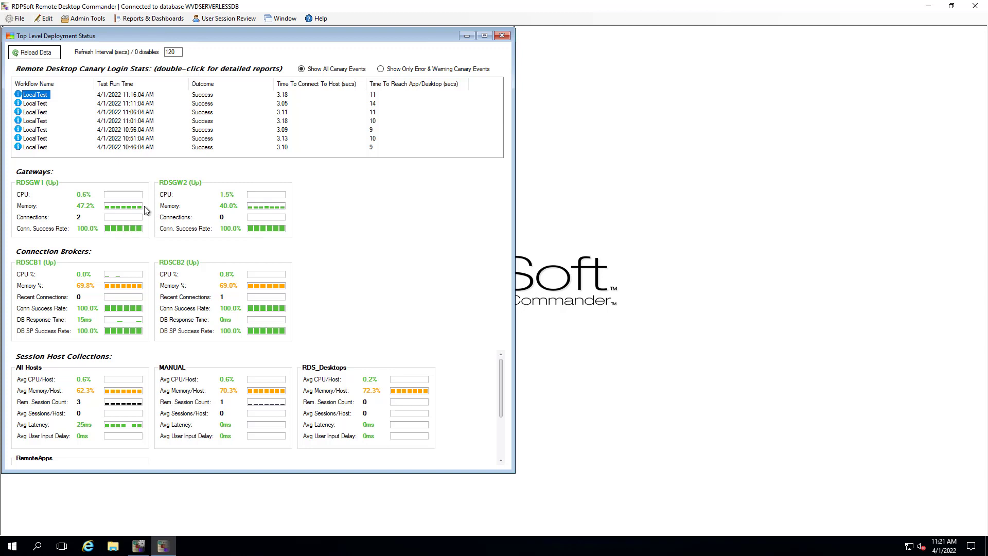
Step: Filter the canary login stats to only error and warning events, and switch back to all canary events
{"action": "left_click", "coordinate": [381, 69]}
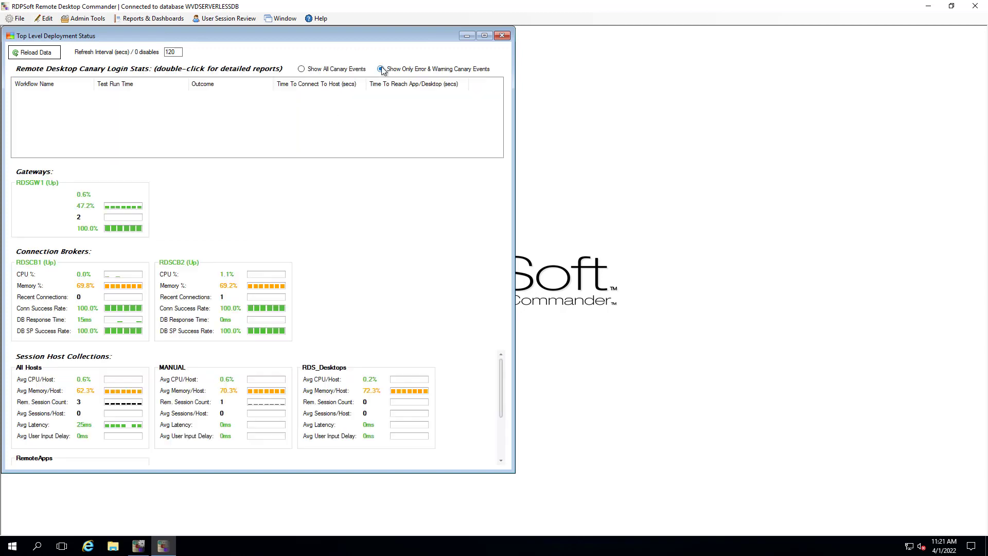
{"action": "left_click", "coordinate": [301, 69]}
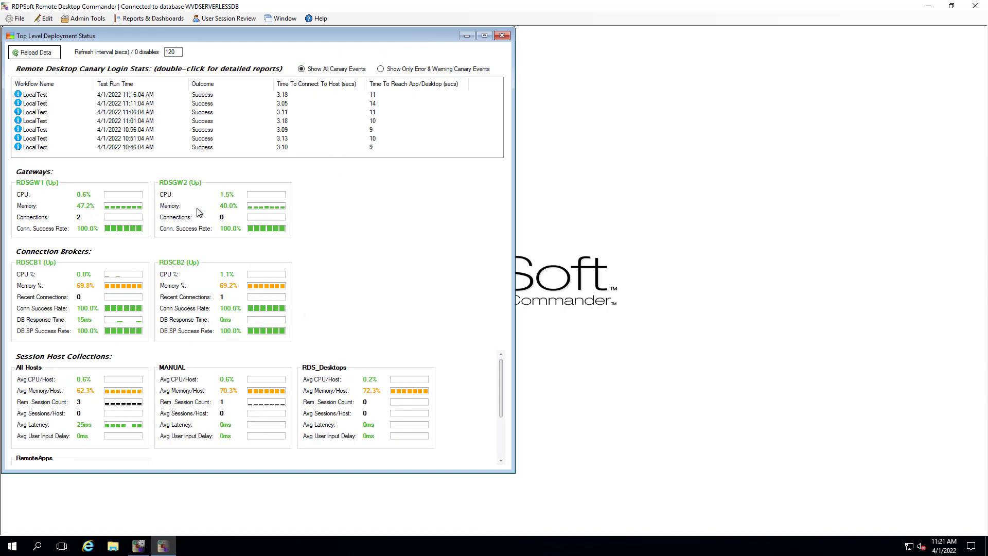
Step: Browse the reports and actions offered for gateway RDSGW1 and load its Current Performance and Load Dashboard
{"action": "left_click", "coordinate": [86, 208]}
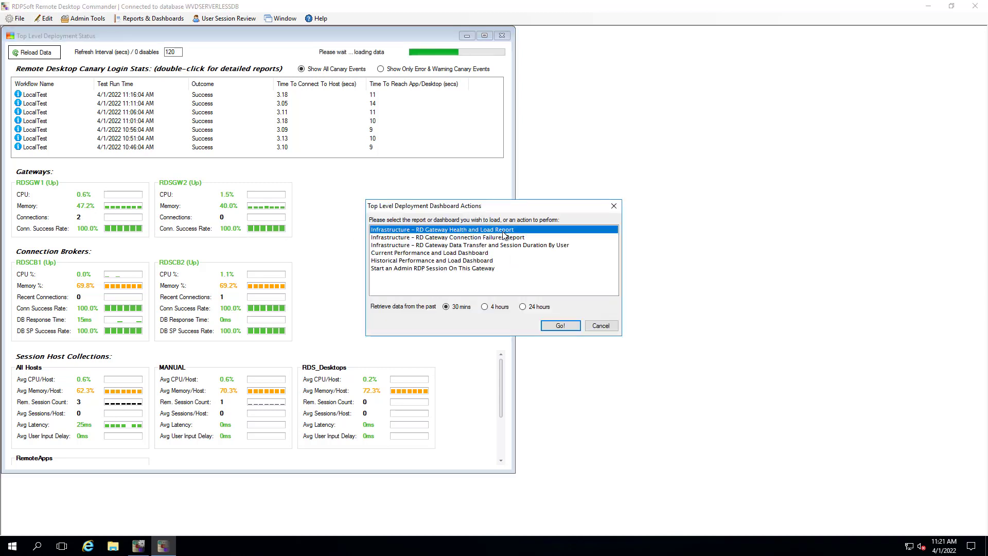
{"action": "left_click", "coordinate": [572, 239]}
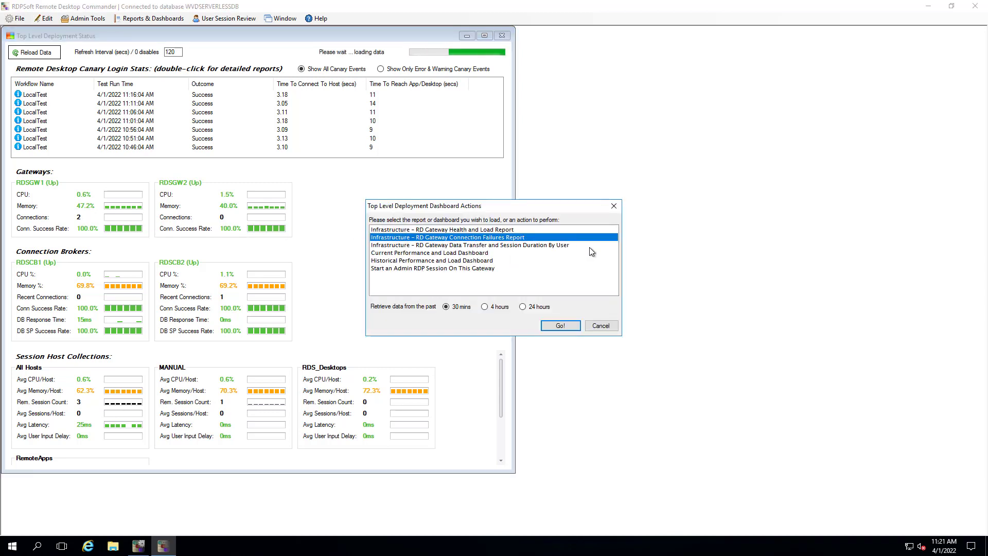
{"action": "left_click", "coordinate": [588, 248]}
{"action": "left_click", "coordinate": [587, 237]}
{"action": "left_click", "coordinate": [588, 231]}
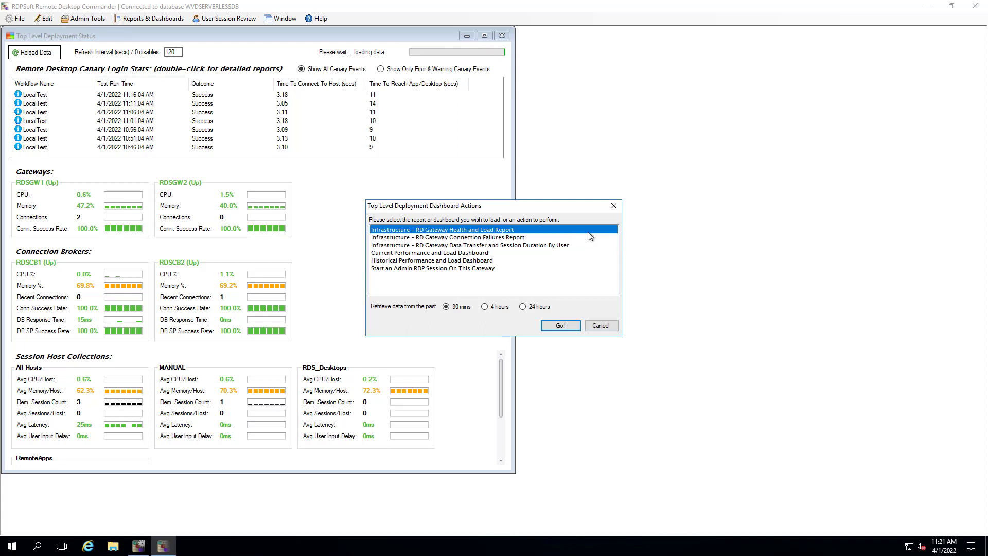
{"action": "left_click", "coordinate": [589, 252]}
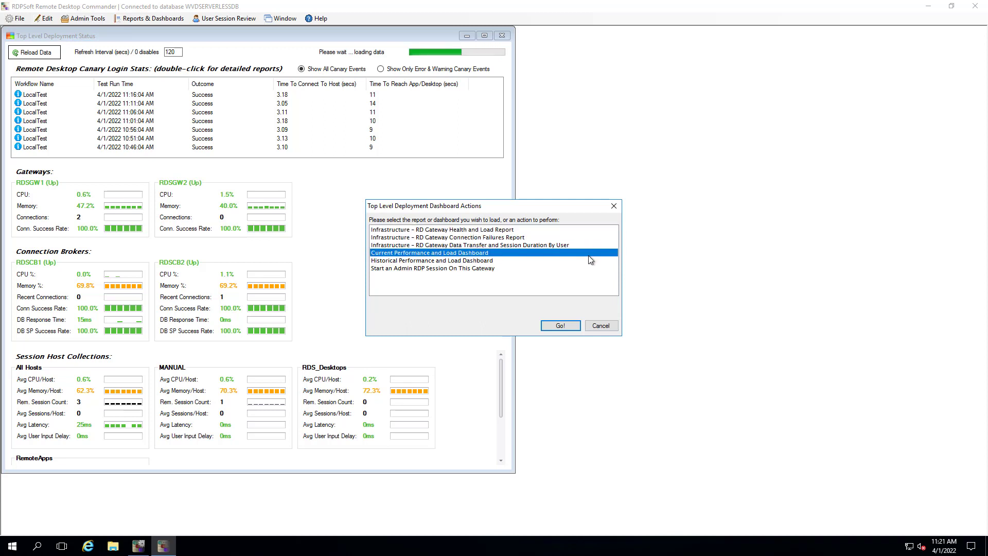
{"action": "left_click", "coordinate": [583, 261]}
{"action": "left_click", "coordinate": [585, 253]}
{"action": "left_click", "coordinate": [486, 268]}
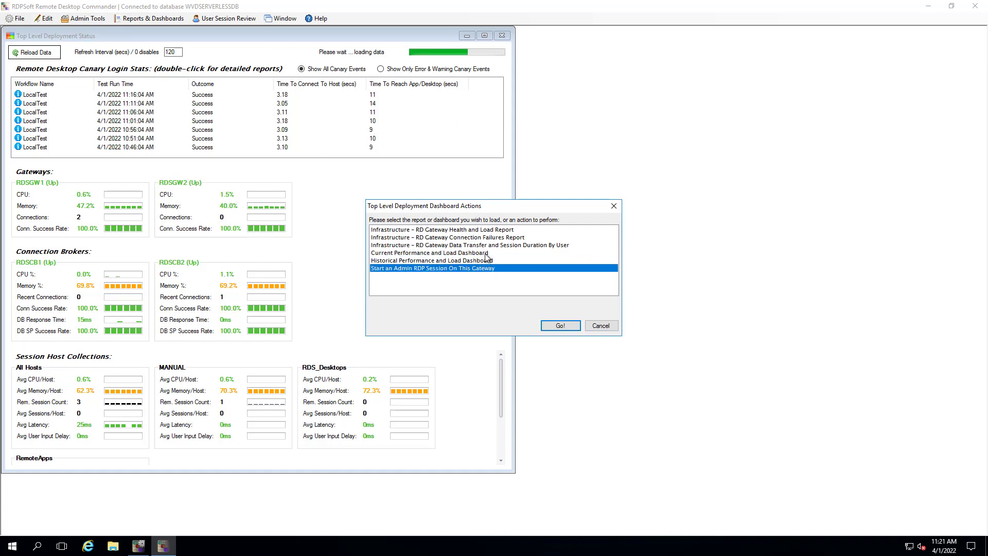
{"action": "left_click", "coordinate": [486, 254]}
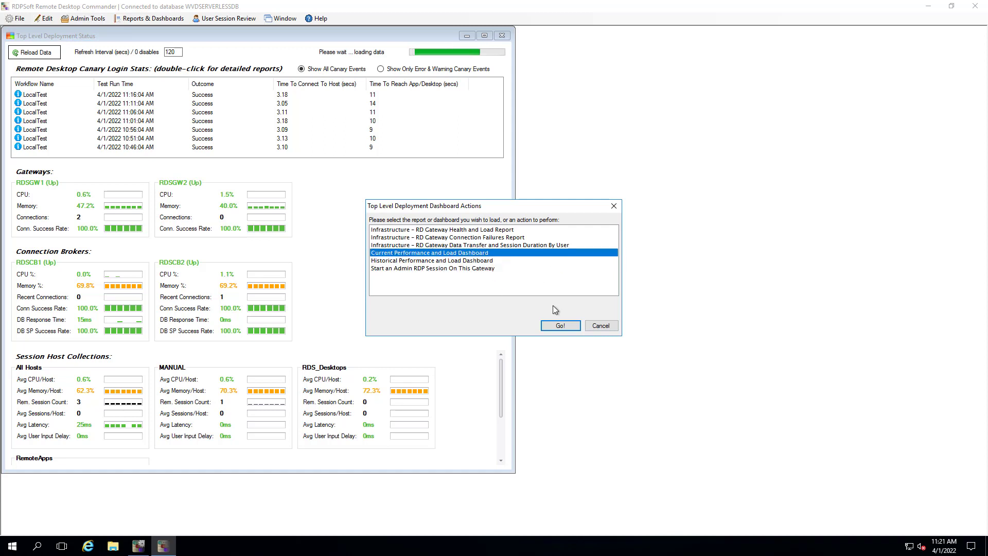
{"action": "left_click", "coordinate": [570, 328]}
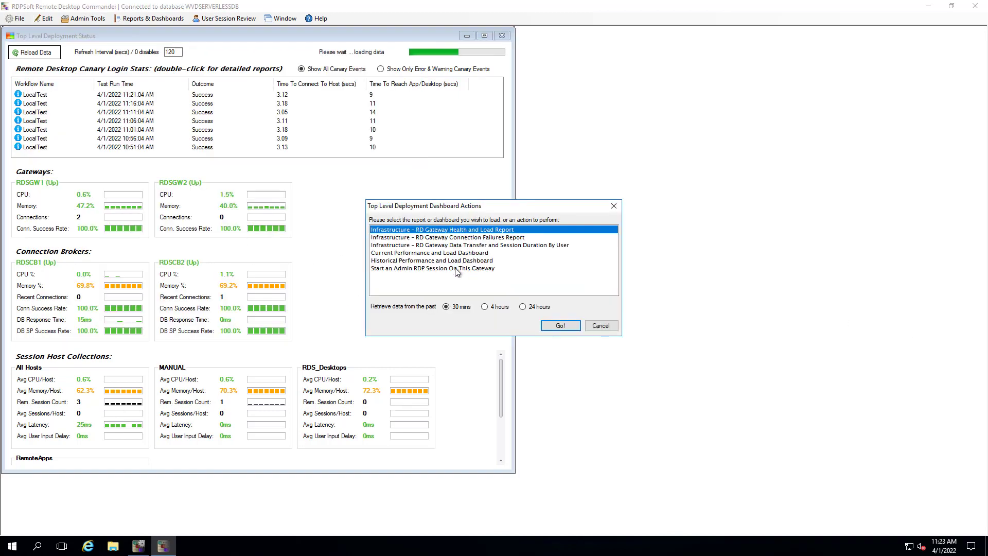
Step: Load the Historical Performance and Load Dashboard for RDSGW1, compare its CPU usage, memory usage and session count charts, and close it
{"action": "left_click", "coordinate": [444, 260]}
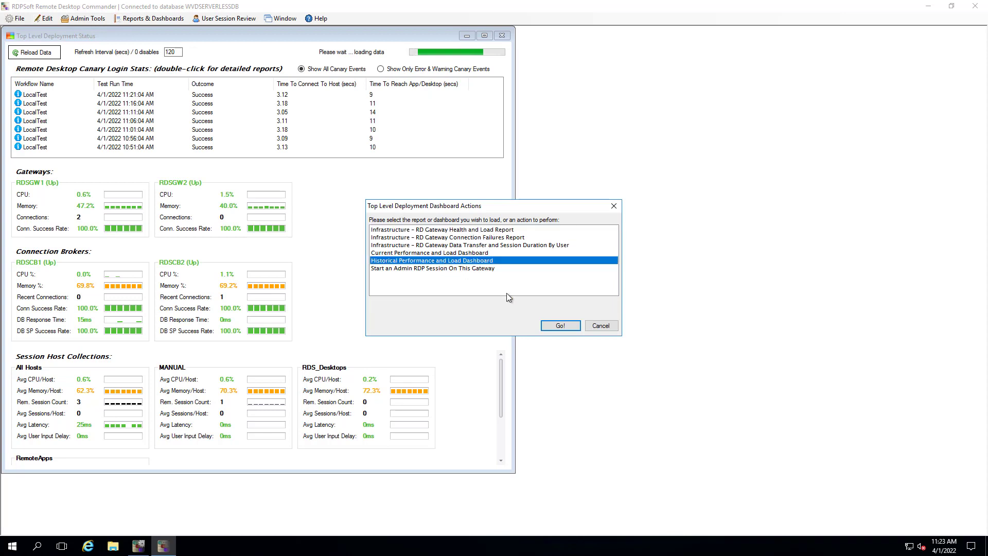
{"action": "left_click", "coordinate": [560, 325]}
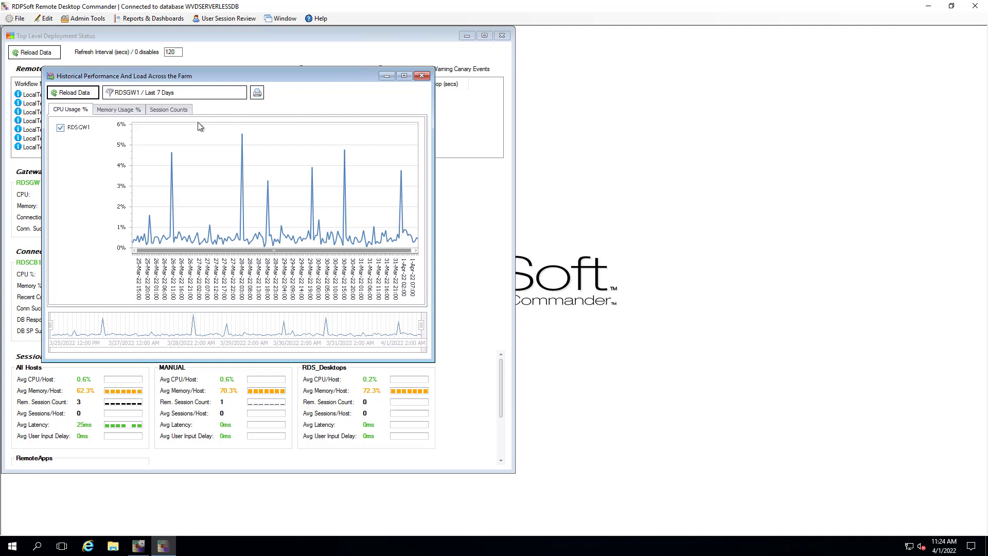
{"action": "left_click", "coordinate": [132, 109]}
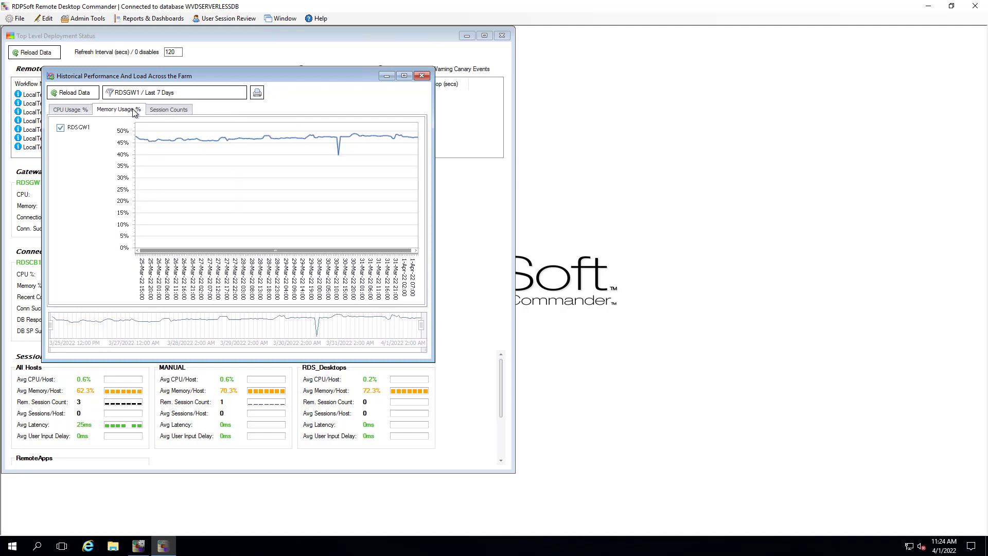
{"action": "left_click", "coordinate": [169, 110]}
{"action": "left_click", "coordinate": [132, 110]}
{"action": "left_click", "coordinate": [80, 110]}
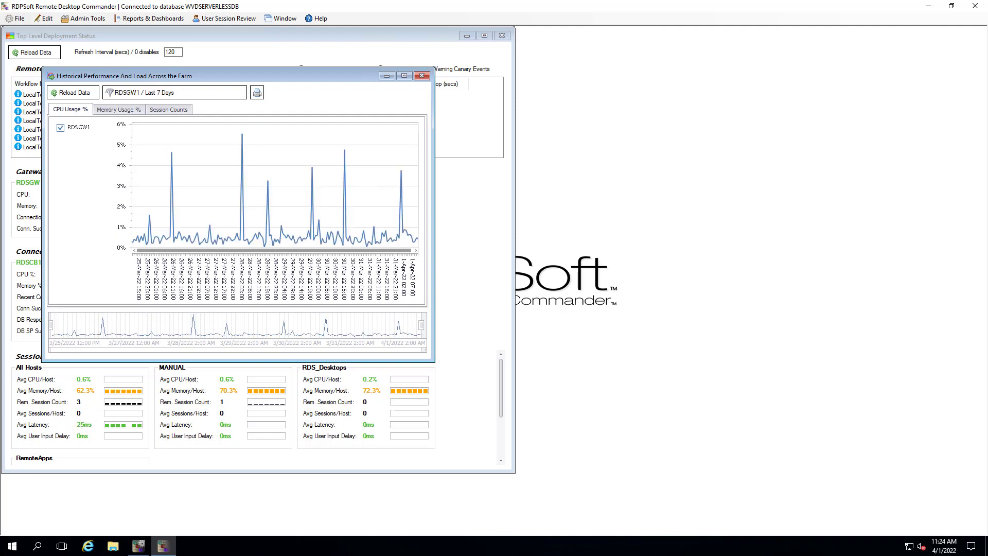
{"action": "key", "text": "ctrl+F4"}
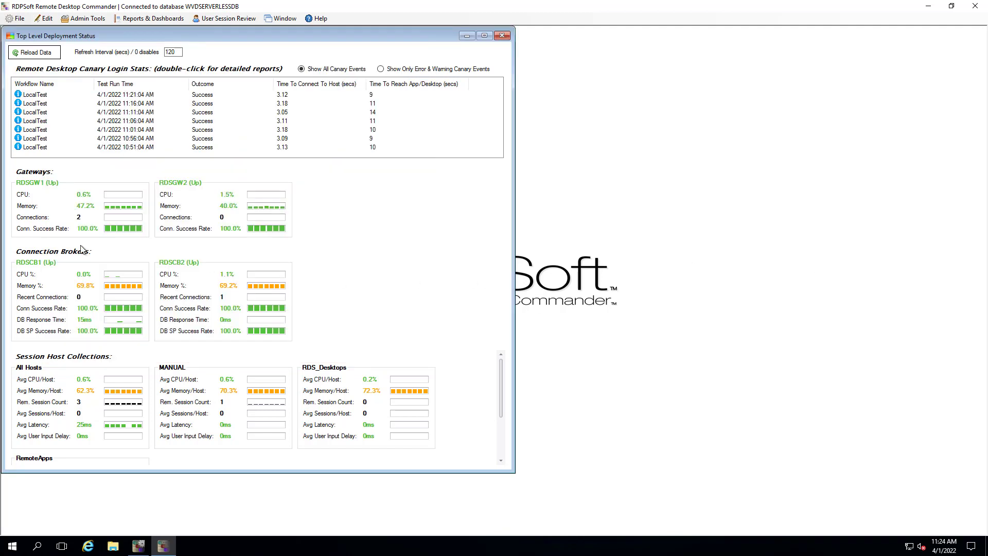
Step: Load the RD Gateway Health and Load Report for RDSGW1 over the past 4 hours, enlarge it and review its charts and table
{"action": "double_click", "coordinate": [82, 210]}
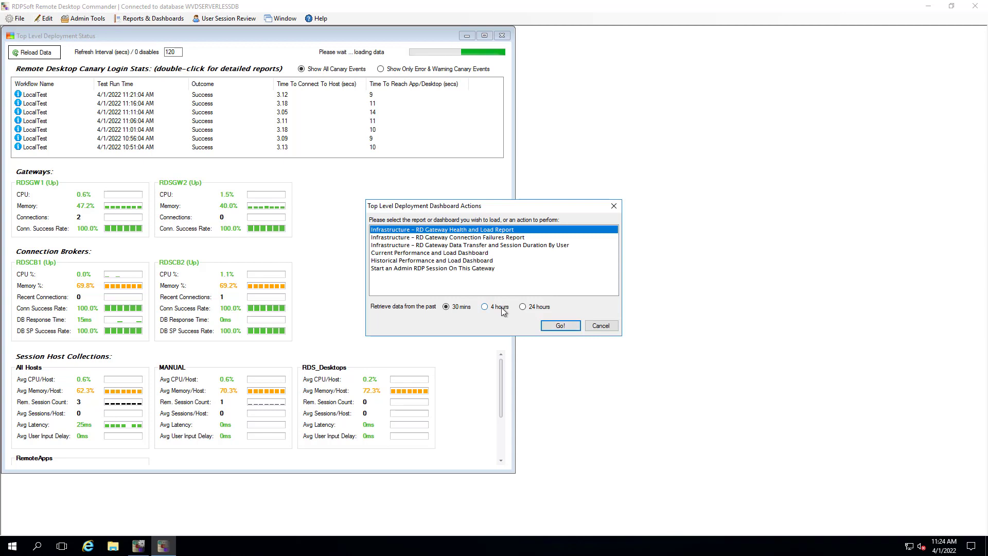
{"action": "left_click", "coordinate": [567, 327]}
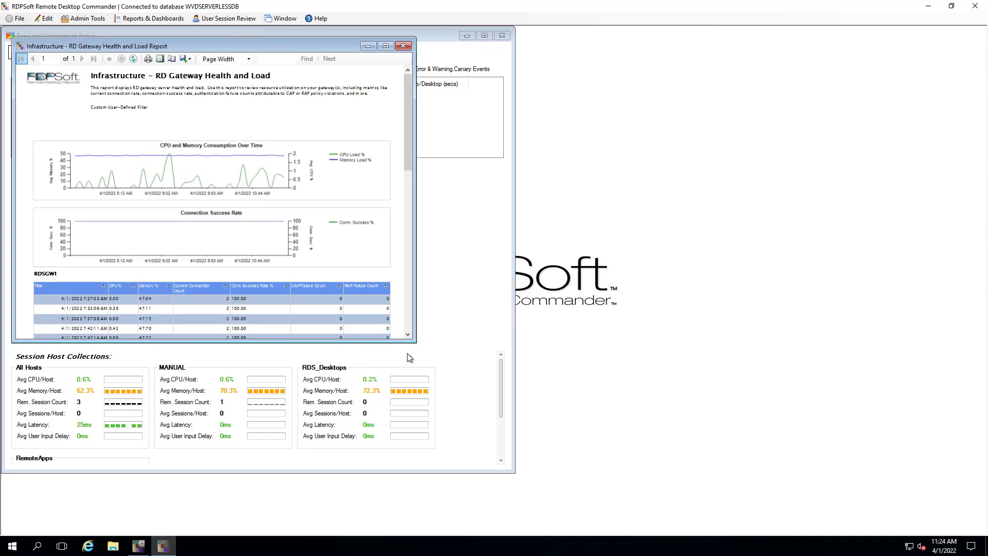
{"action": "left_click_drag", "start_coordinate": [415, 342], "coordinate": [577, 458]}
{"action": "left_click", "coordinate": [571, 300]}
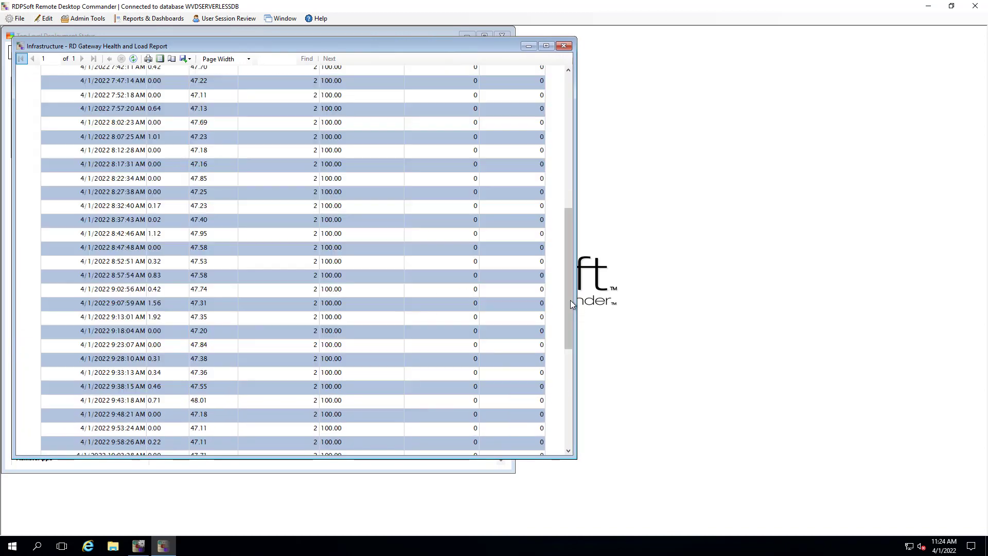
{"action": "left_click_drag", "start_coordinate": [570, 330], "coordinate": [562, 73]}
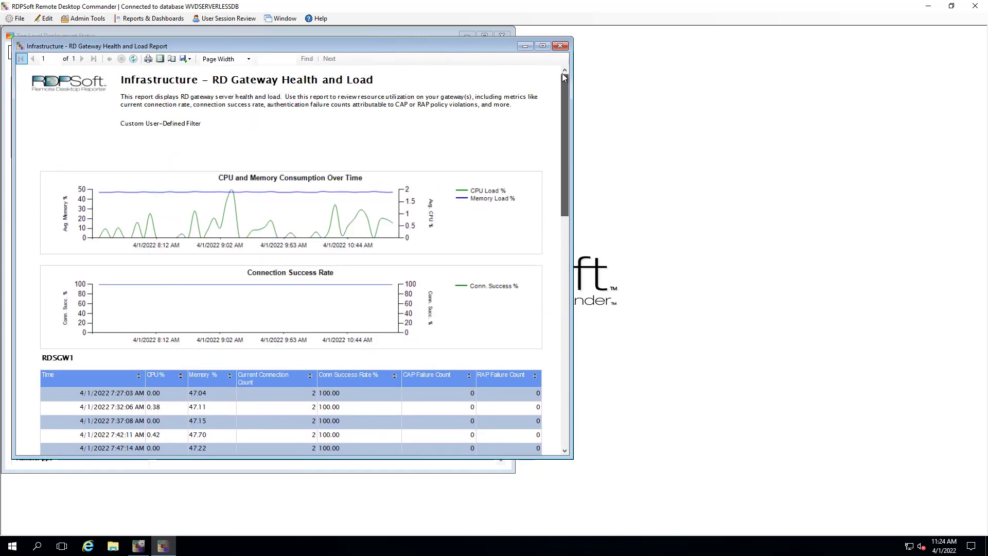
Step: Close the gateway report, load the Connection Broker Health and Load Report for RDSCB1 over the past 4 hours, and enlarge its window
{"action": "left_click", "coordinate": [564, 47]}
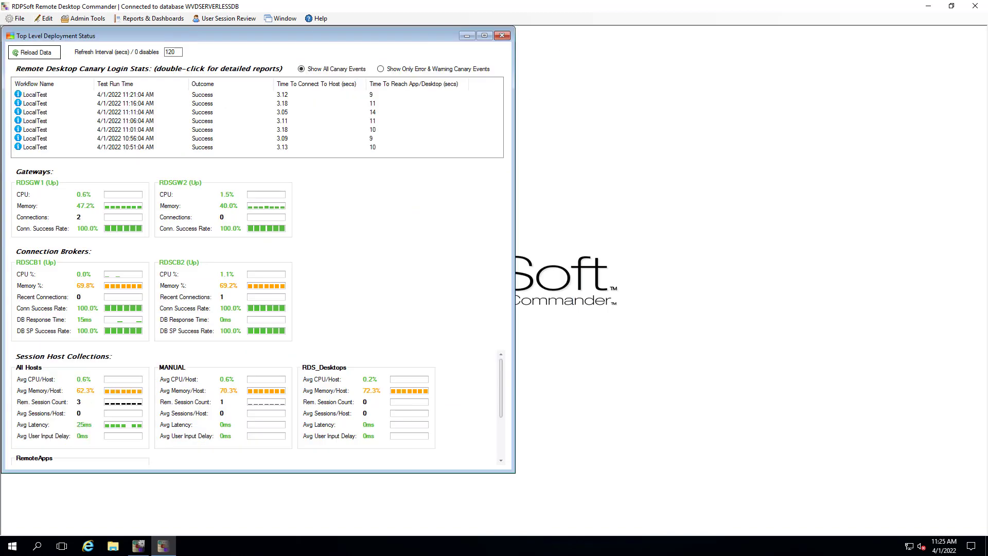
{"action": "double_click", "coordinate": [95, 291]}
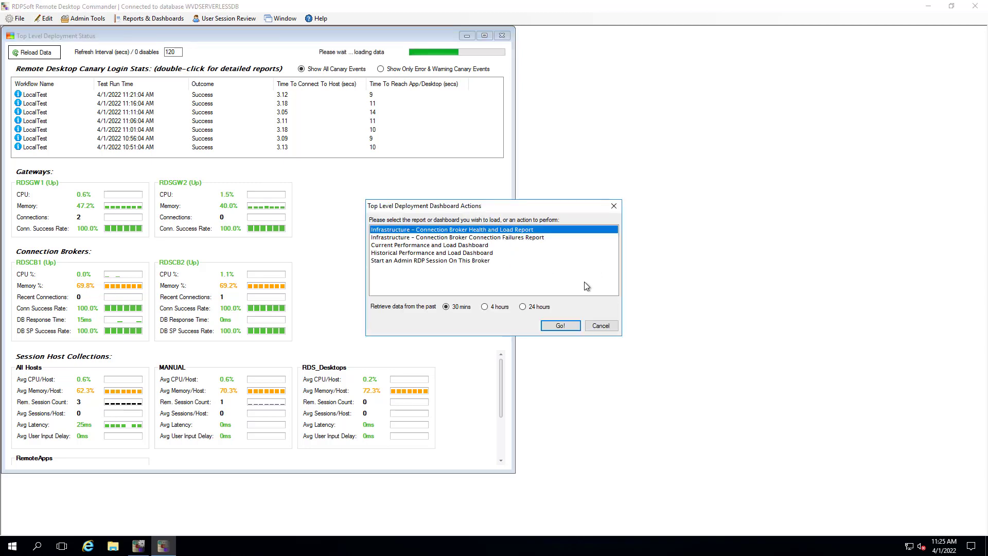
{"action": "left_click", "coordinate": [503, 307]}
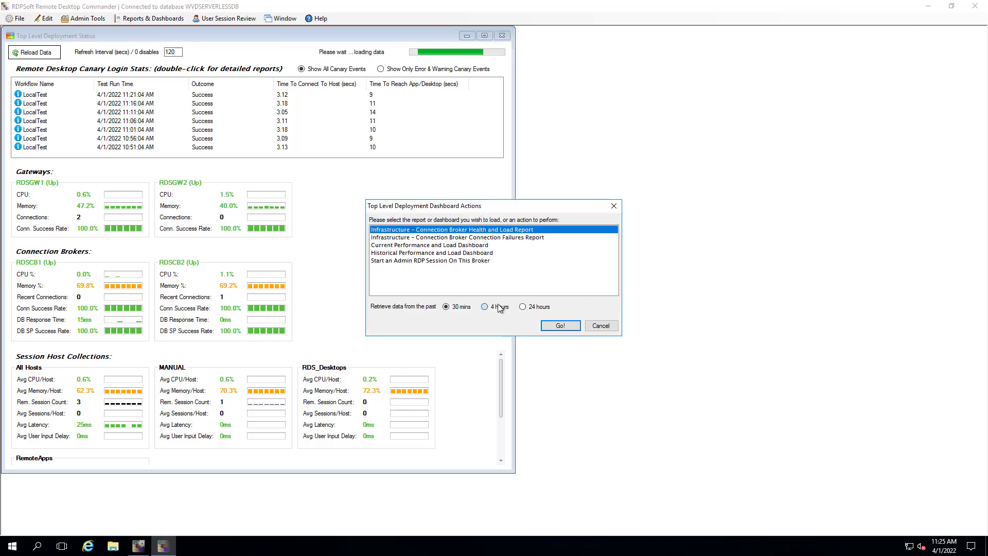
{"action": "left_click", "coordinate": [561, 326]}
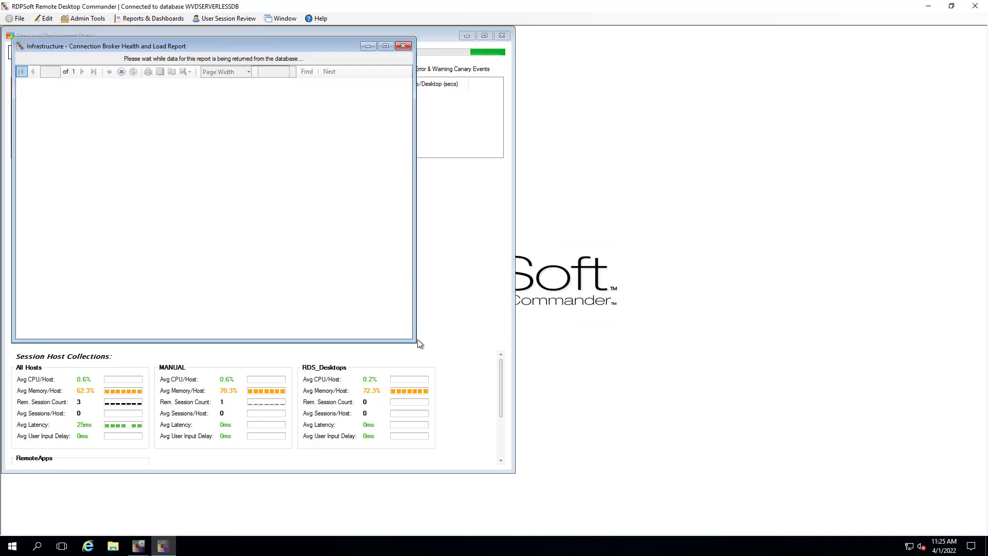
{"action": "left_click_drag", "start_coordinate": [416, 342], "coordinate": [668, 465]}
{"action": "left_click_drag", "start_coordinate": [352, 45], "coordinate": [463, 51]}
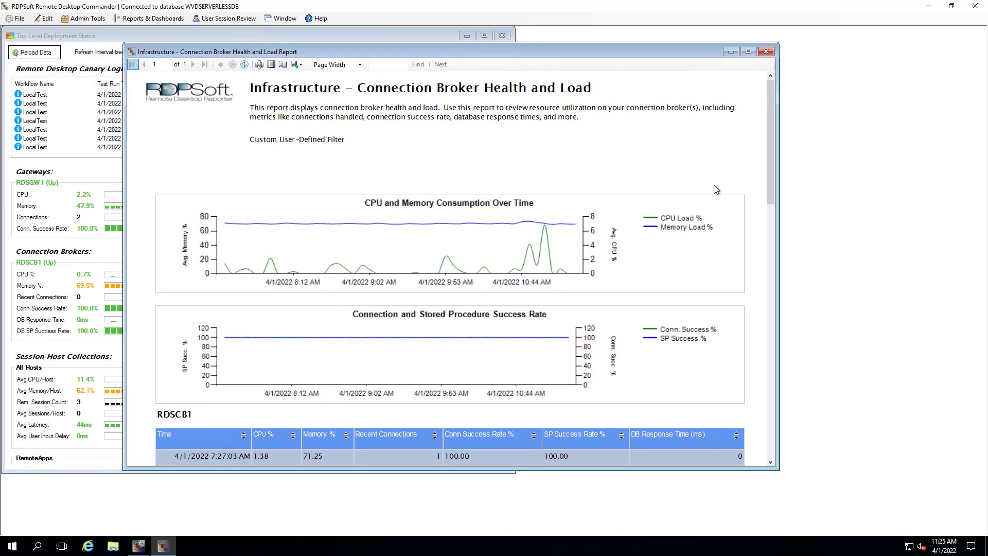
Step: Review the RDSCB1 report's performance charts and its table through the last row, and close the report
{"action": "left_click_drag", "start_coordinate": [770, 150], "coordinate": [770, 337]}
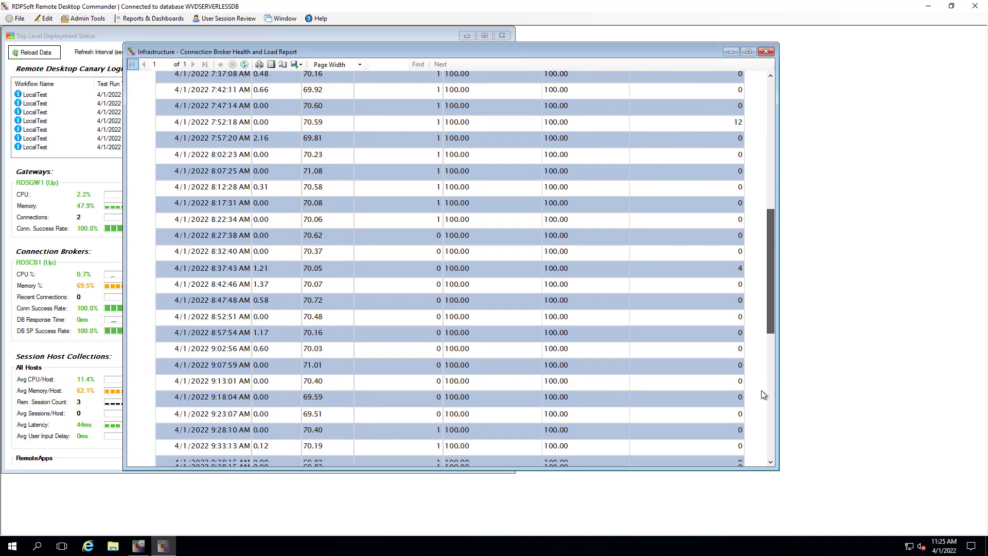
{"action": "left_click", "coordinate": [771, 389]}
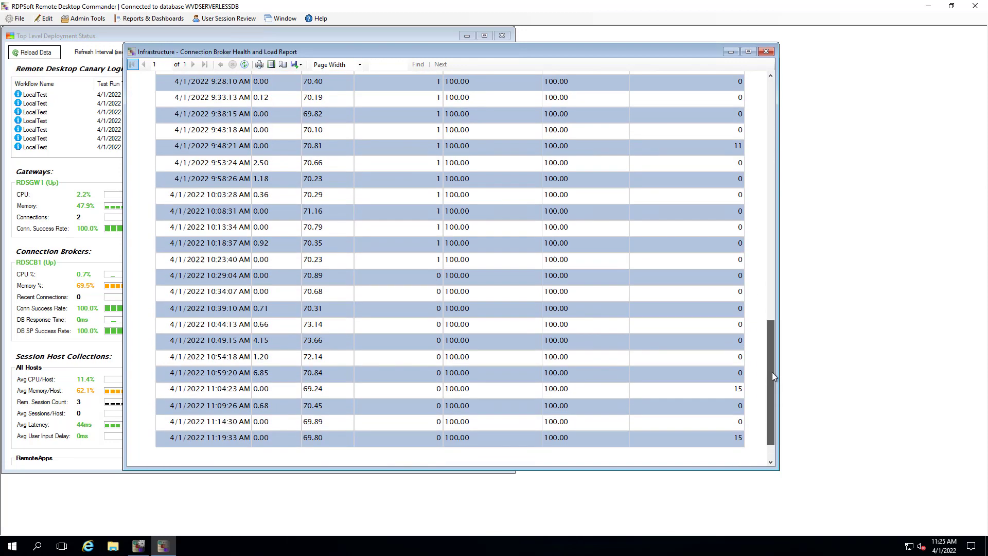
{"action": "left_click_drag", "start_coordinate": [772, 376], "coordinate": [773, 110]}
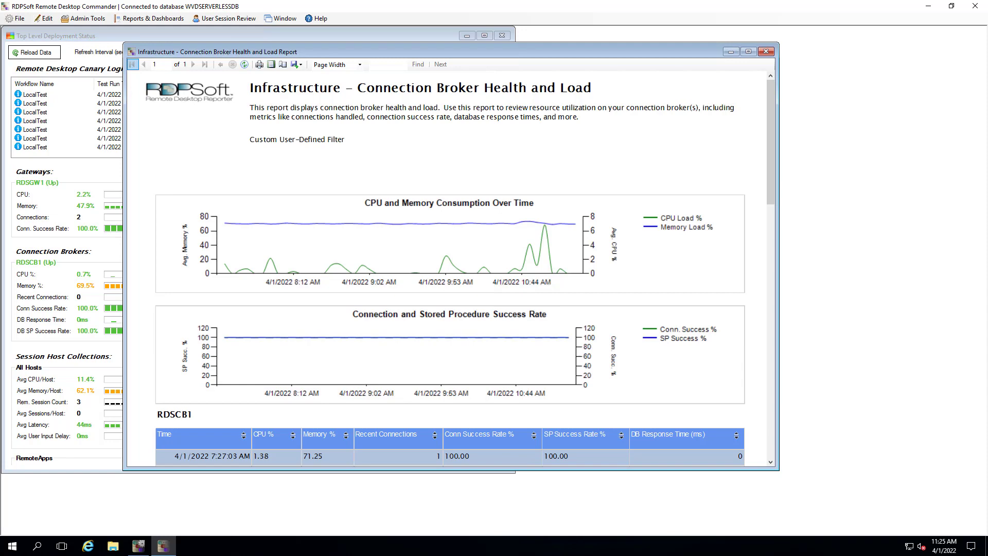
{"action": "left_click", "coordinate": [766, 51]}
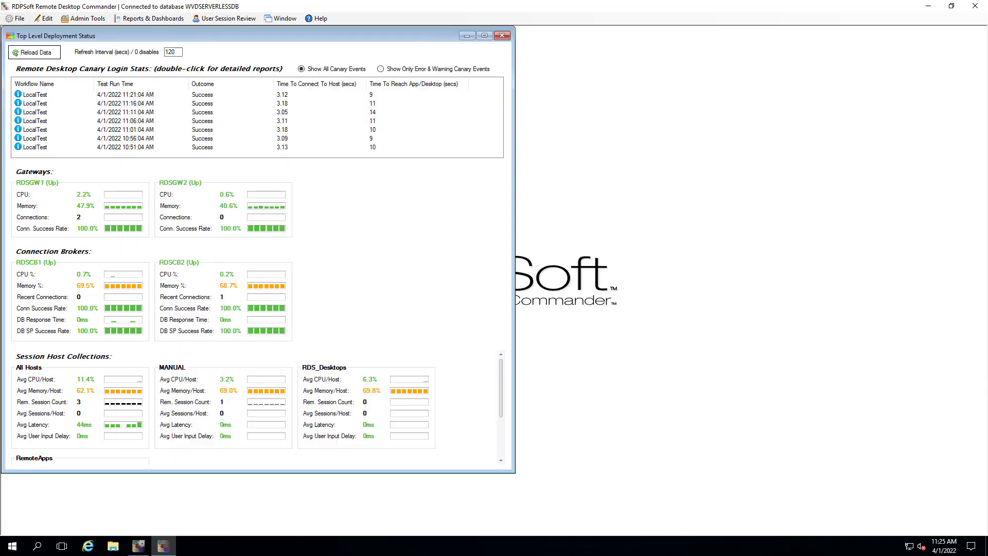
Step: Try to start an admin RDP session on broker RDSCB1 and cancel the credentials request
{"action": "double_click", "coordinate": [92, 286]}
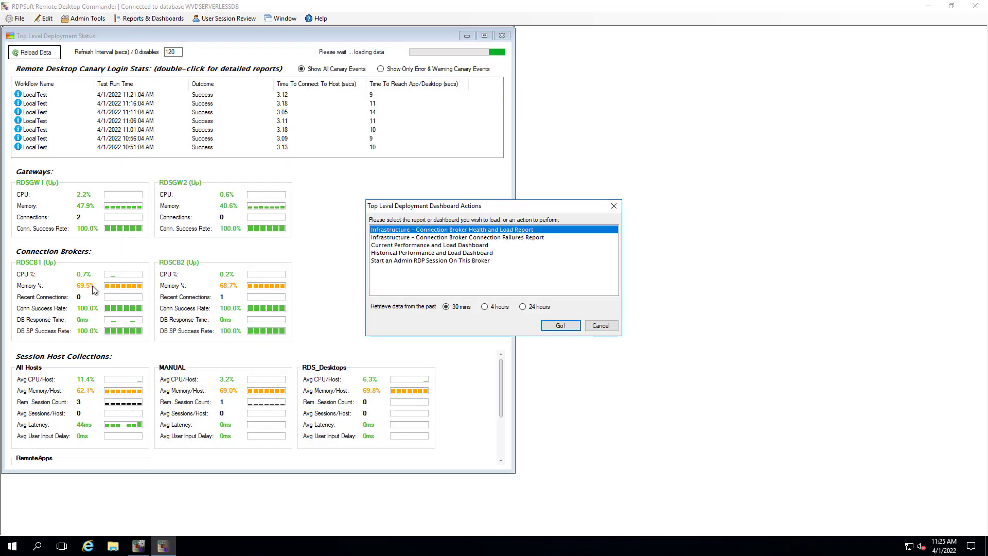
{"action": "left_click", "coordinate": [479, 260]}
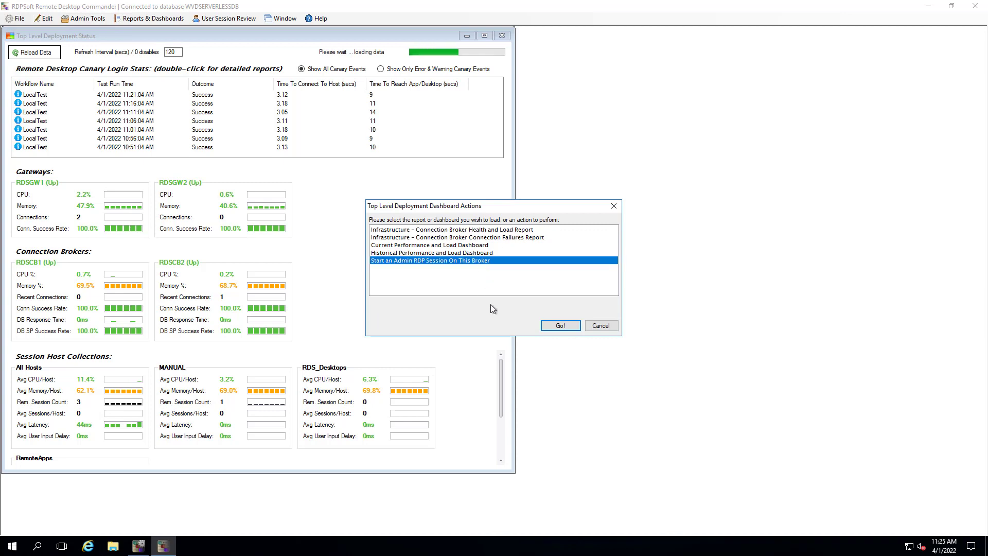
{"action": "left_click", "coordinate": [565, 326]}
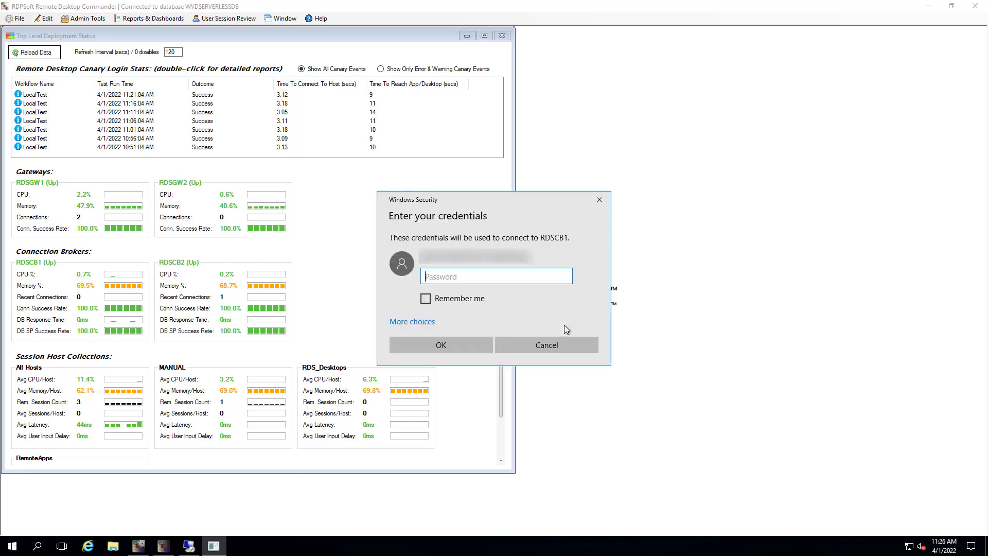
{"action": "left_click", "coordinate": [548, 345]}
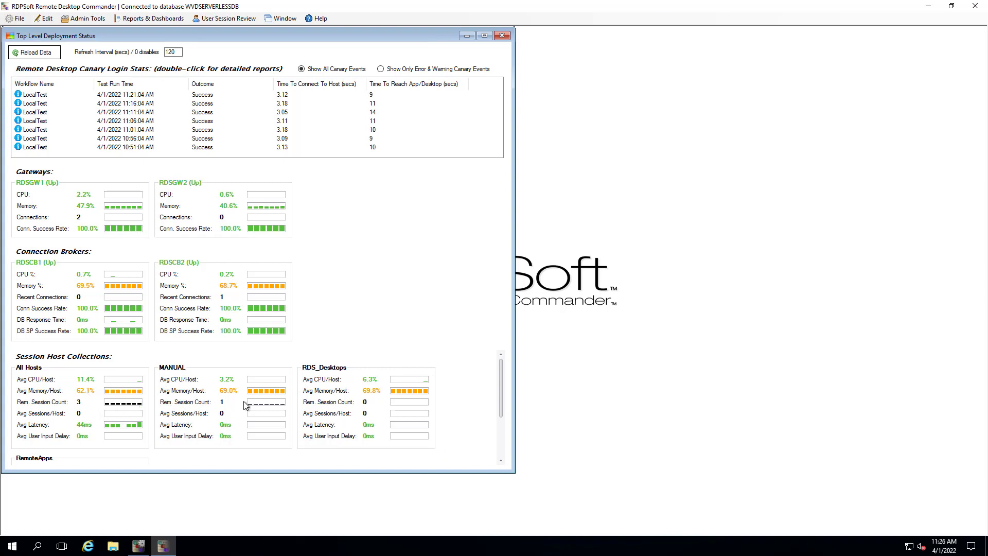
Step: Load session management for the RemoteApps collection, widen the navigator, inspect the actions offered for its disconnected session, and close it
{"action": "double_click", "coordinate": [374, 394]}
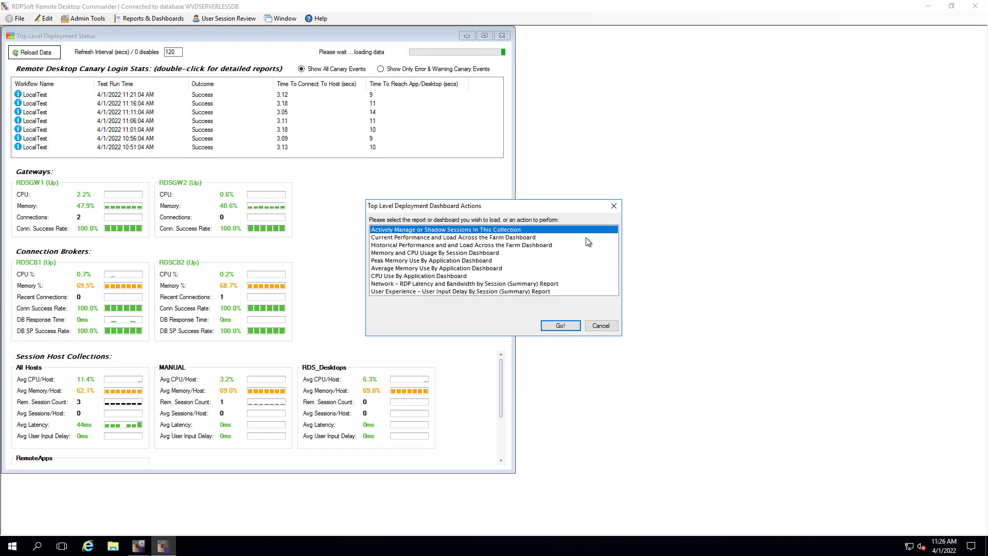
{"action": "left_click", "coordinate": [560, 326]}
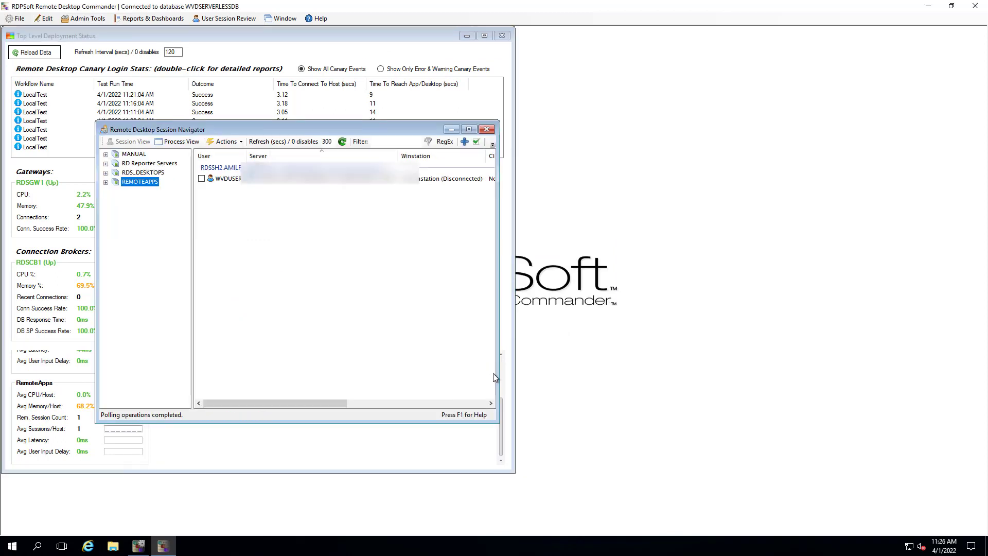
{"action": "left_click_drag", "start_coordinate": [499, 423], "coordinate": [651, 452]}
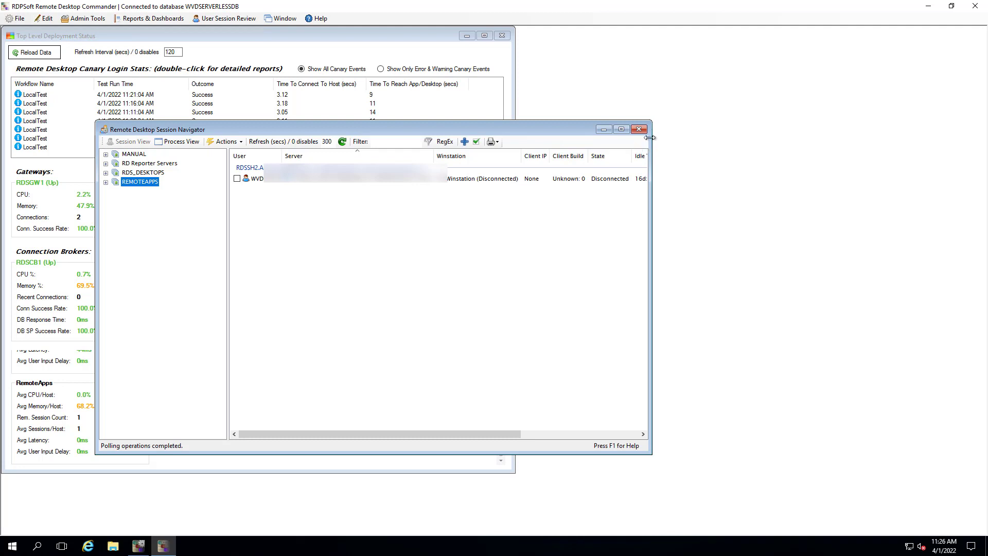
{"action": "right_click", "coordinate": [262, 180]}
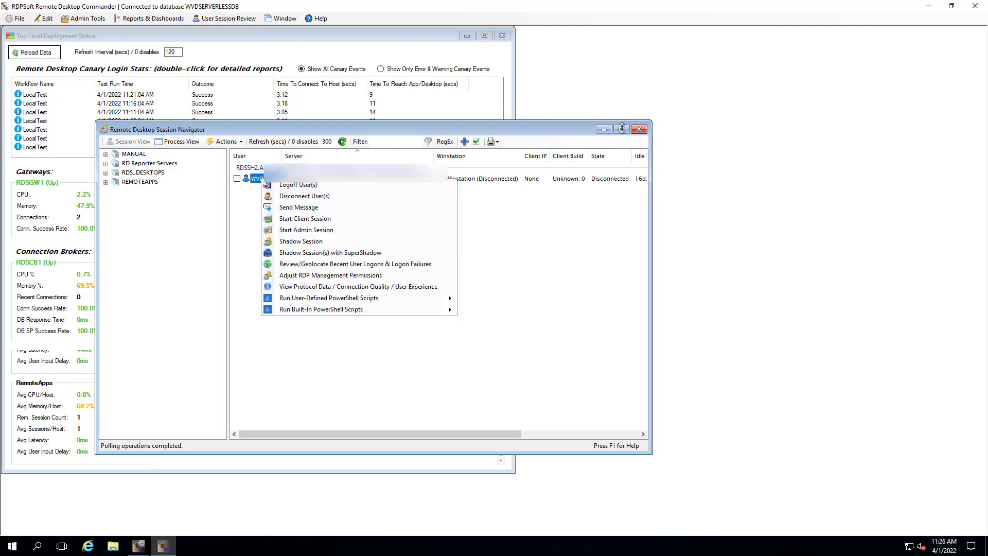
{"action": "left_click", "coordinate": [639, 130]}
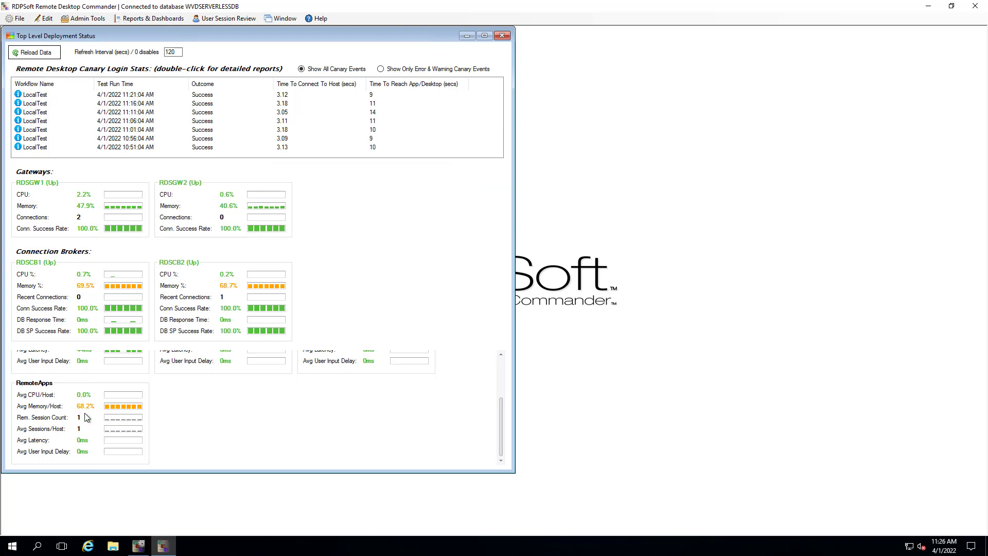
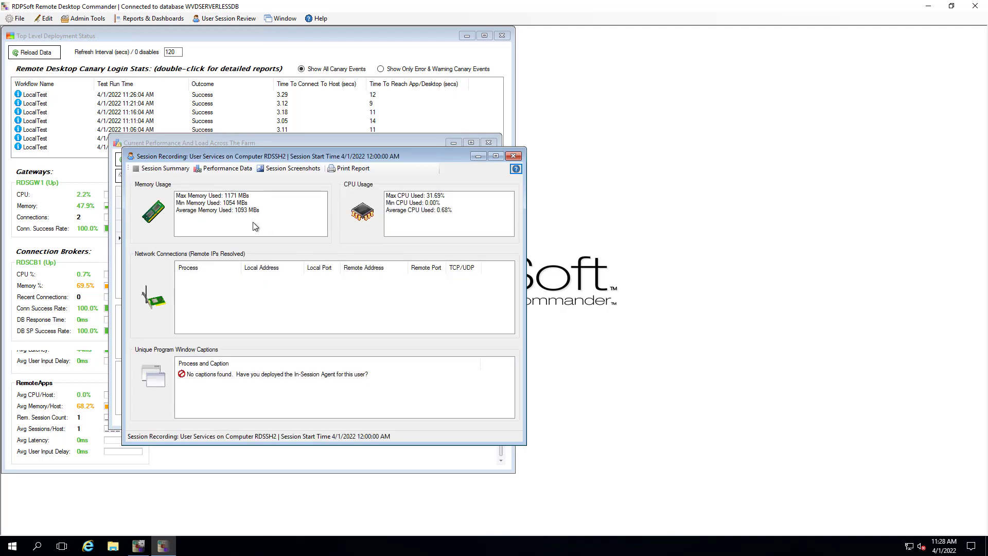
Step: Examine the performance data of the RDSSH2 session recording, picking the 3:06:05 PM time slice to check resource consumption by process
{"action": "left_click", "coordinate": [228, 170]}
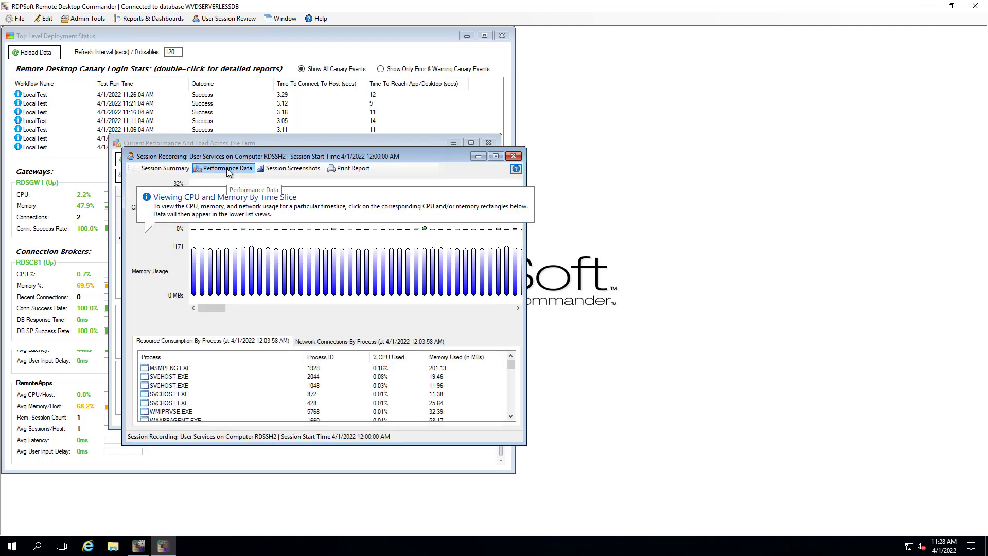
{"action": "left_click_drag", "start_coordinate": [223, 311], "coordinate": [520, 304]}
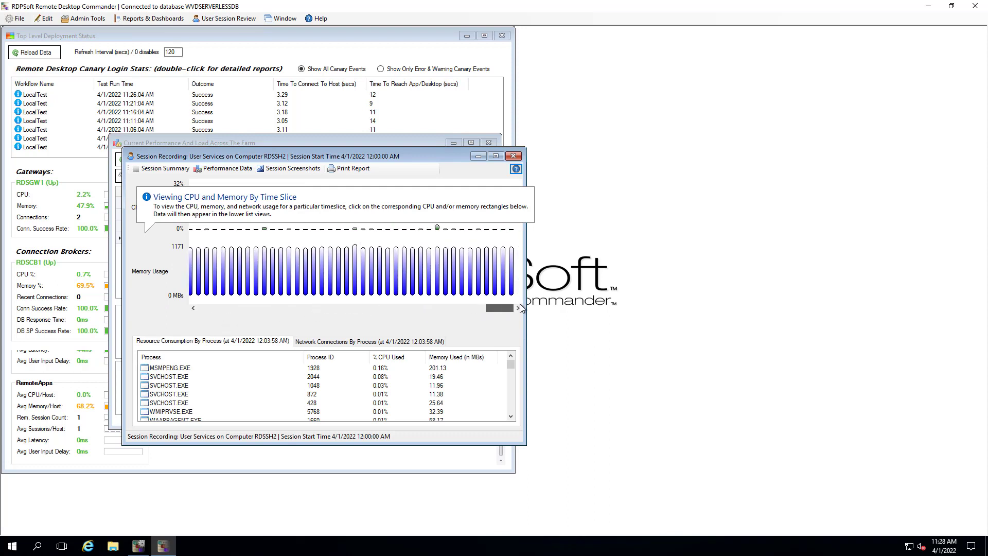
{"action": "left_click", "coordinate": [439, 278]}
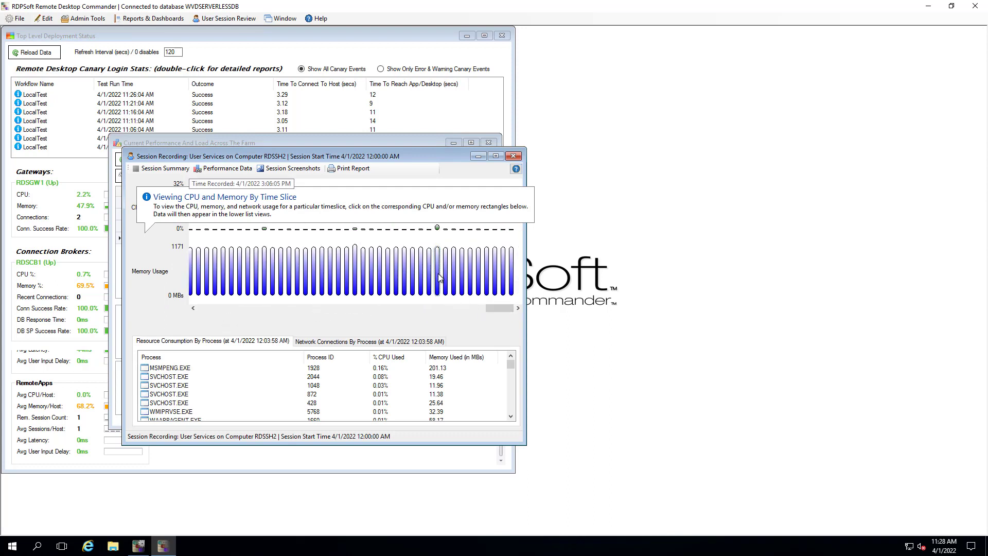
{"action": "left_click", "coordinate": [483, 359]}
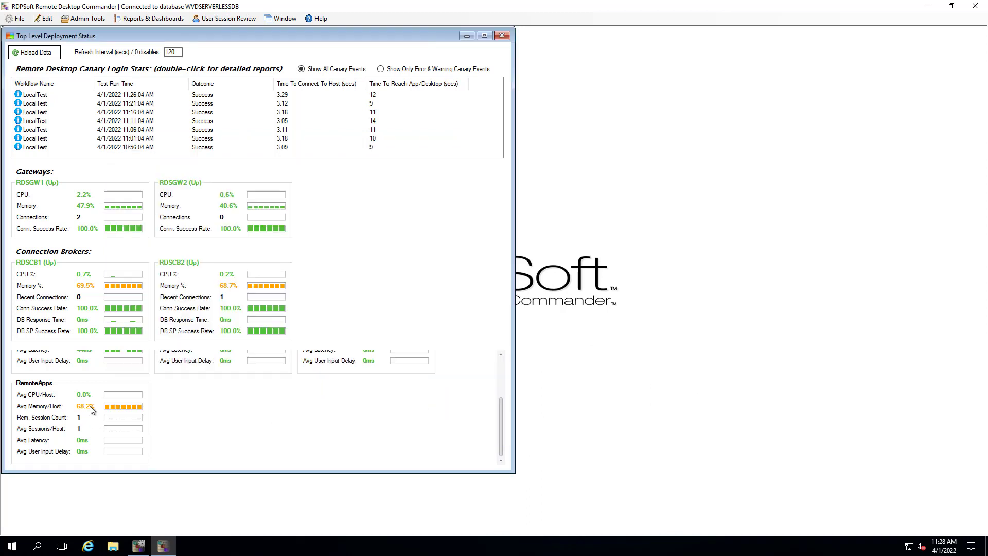
Step: Load the CPU Use By Application Dashboard for the RemoteApps collection, review its processes and close it
{"action": "double_click", "coordinate": [90, 408]}
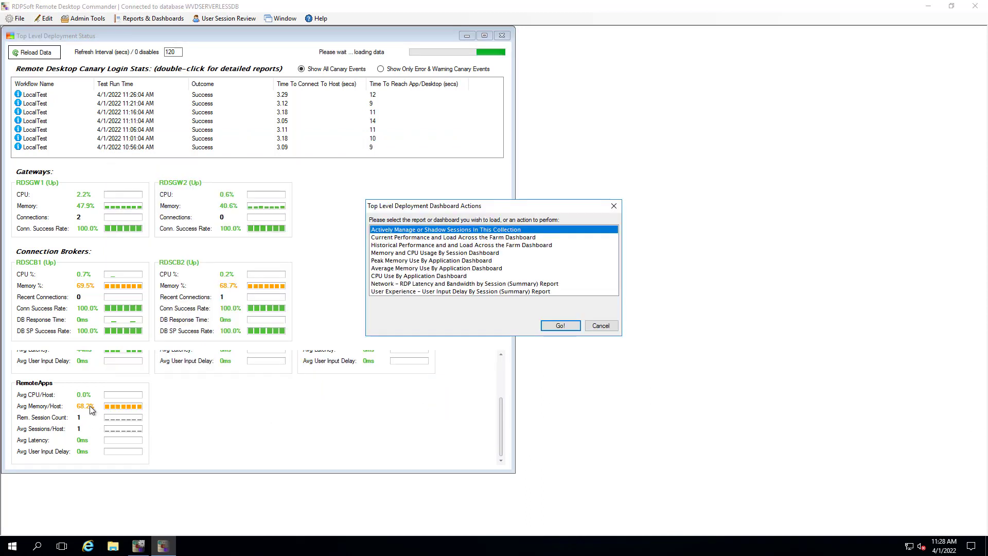
{"action": "left_click", "coordinate": [568, 261]}
{"action": "left_click", "coordinate": [568, 277]}
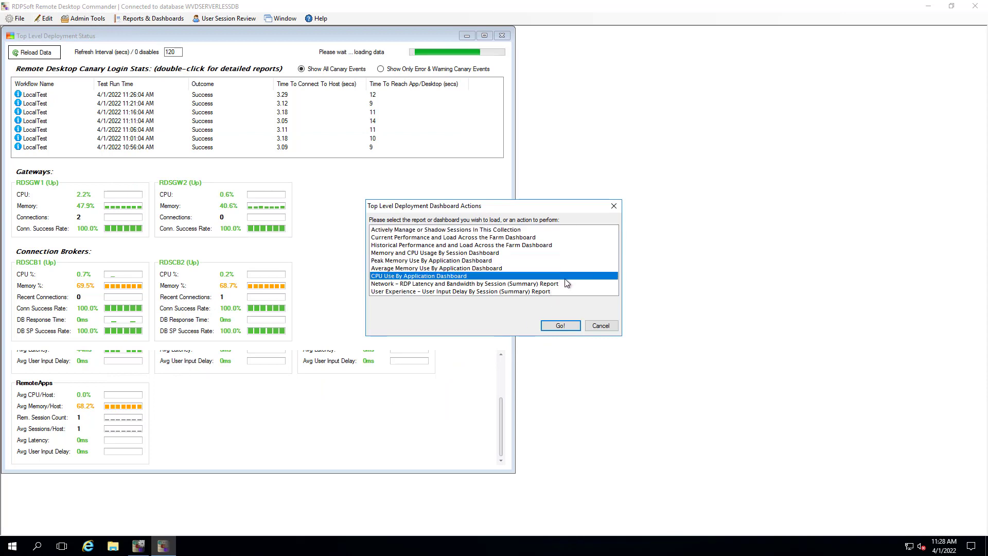
{"action": "left_click", "coordinate": [563, 329]}
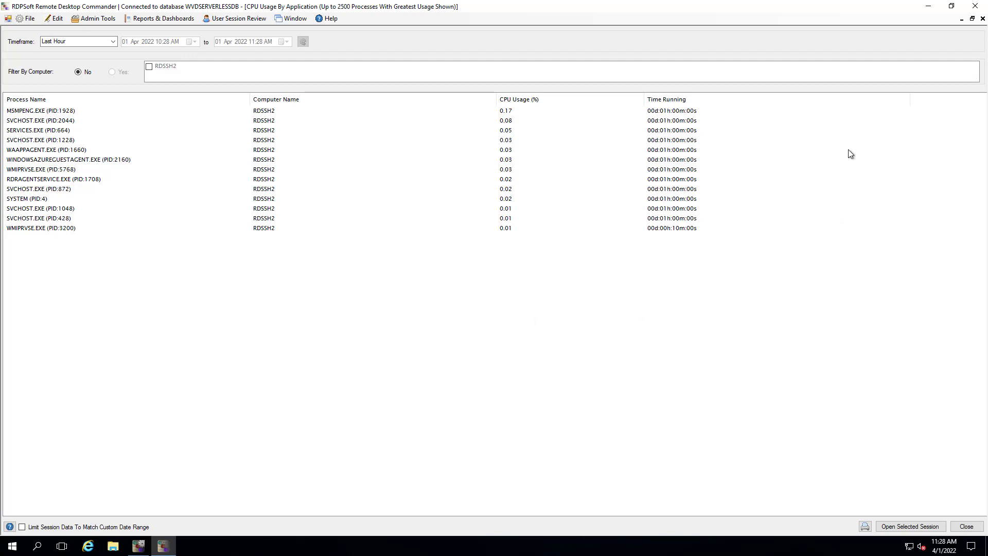
{"action": "left_click", "coordinate": [971, 20]}
{"action": "left_click", "coordinate": [463, 172]}
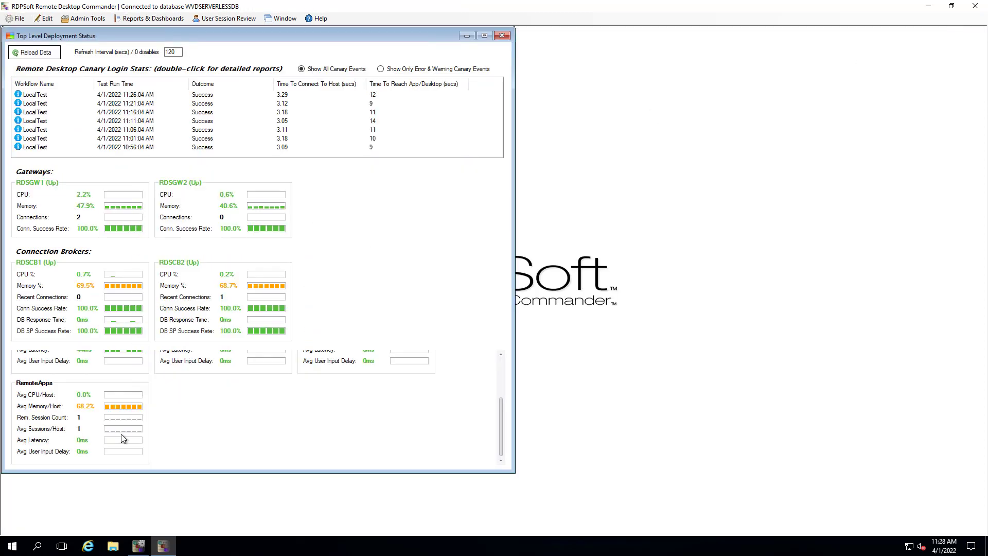
Step: Load the Network - RDP Latency and Bandwidth by Session (Summary) Report for the RemoteApps collection
{"action": "double_click", "coordinate": [93, 444]}
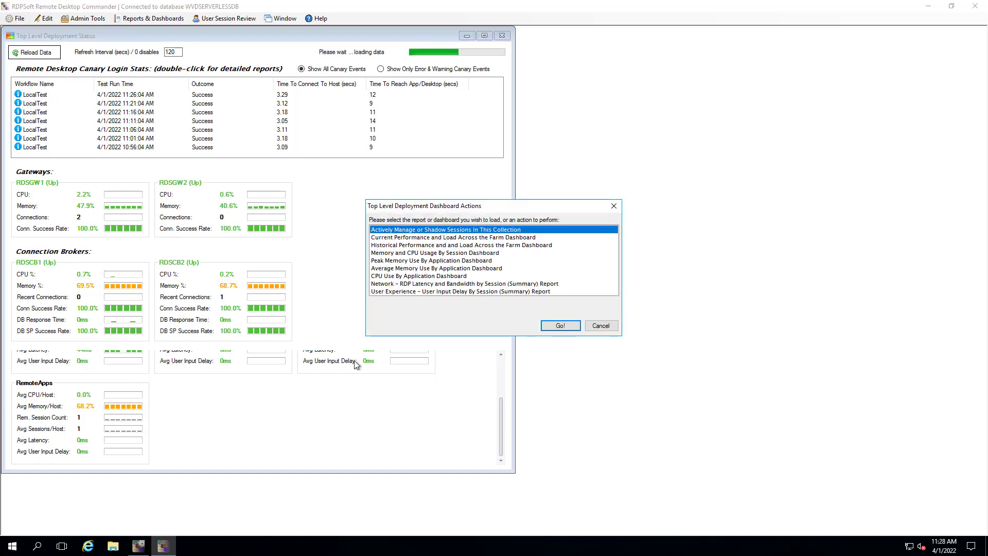
{"action": "left_click", "coordinate": [438, 284]}
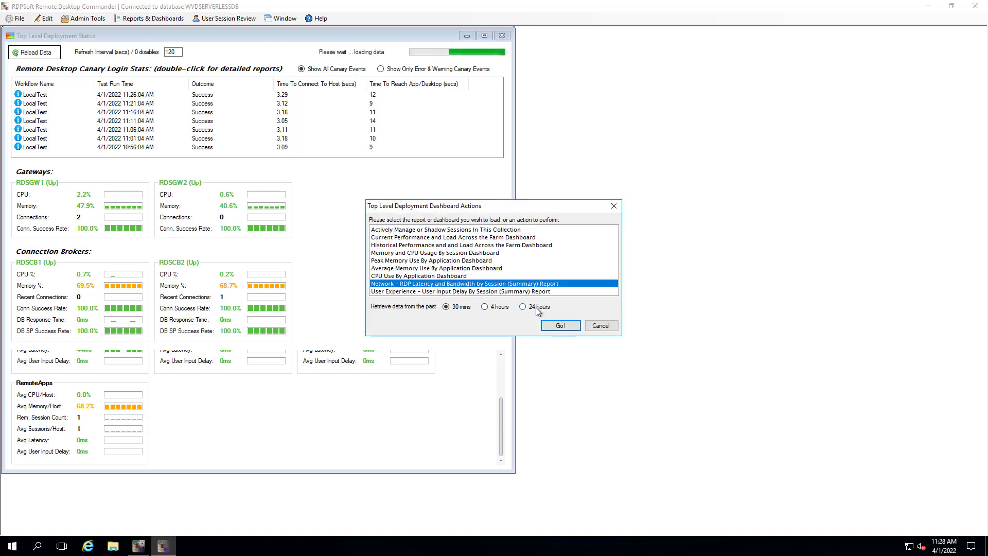
{"action": "left_click", "coordinate": [569, 326]}
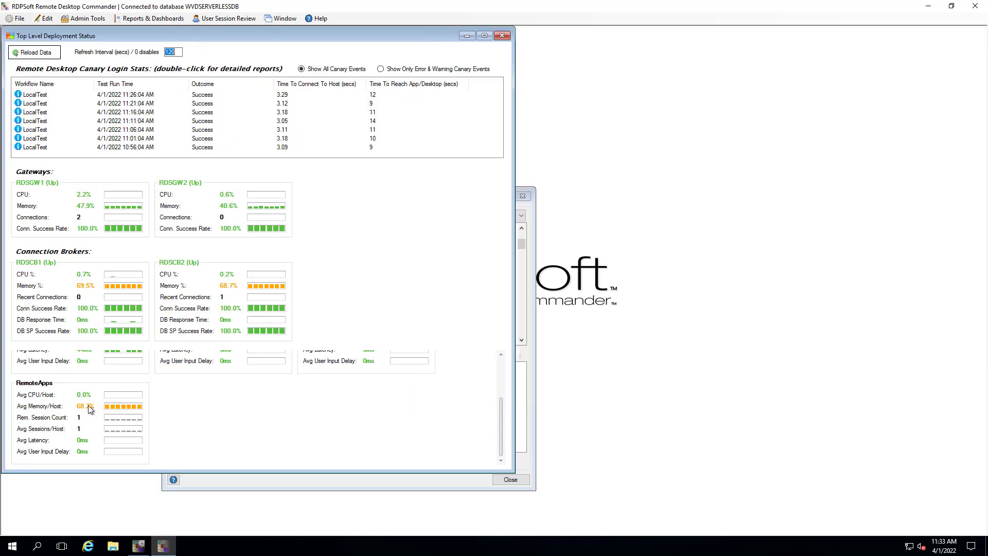
Step: Load the User Input Delay By Session (Summary) Report for the RemoteApps collection over the past 24 hours, review it and close it
{"action": "double_click", "coordinate": [90, 409]}
{"action": "left_click", "coordinate": [482, 292]}
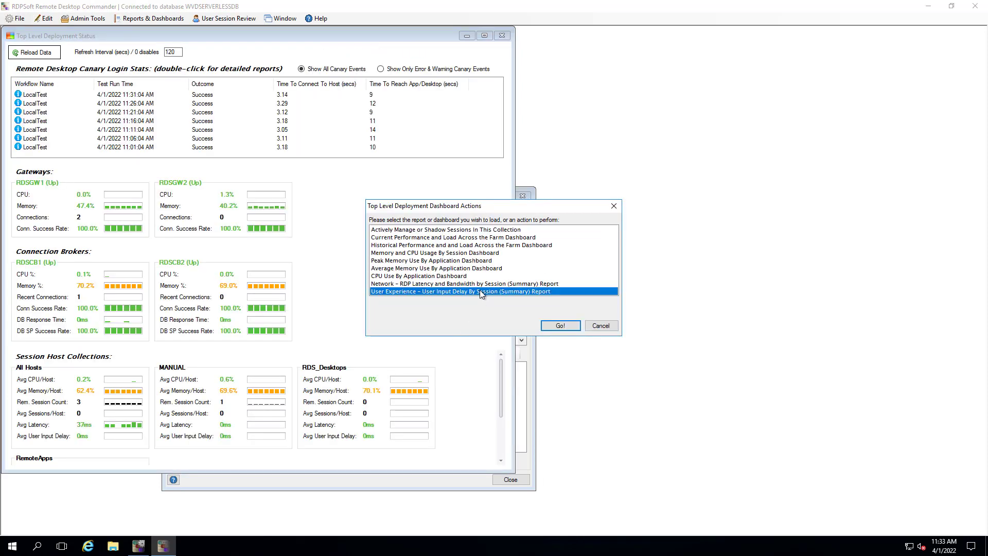
{"action": "left_click", "coordinate": [528, 310]}
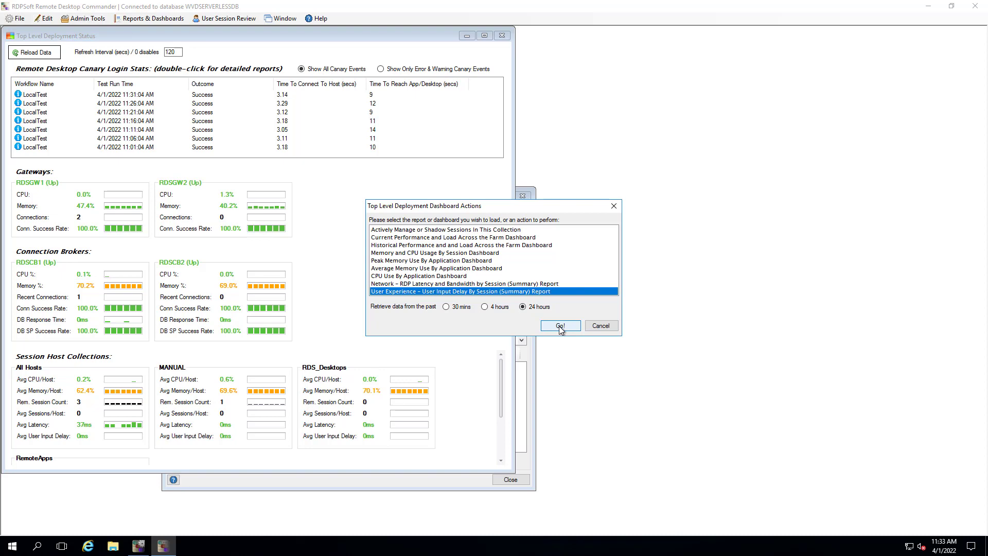
{"action": "left_click", "coordinate": [560, 326]}
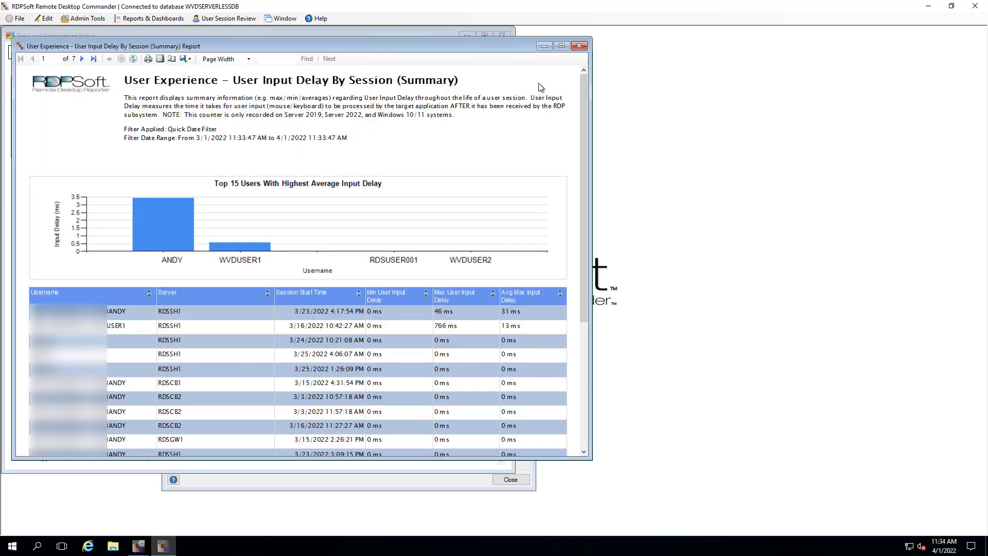
{"action": "left_click", "coordinate": [579, 47]}
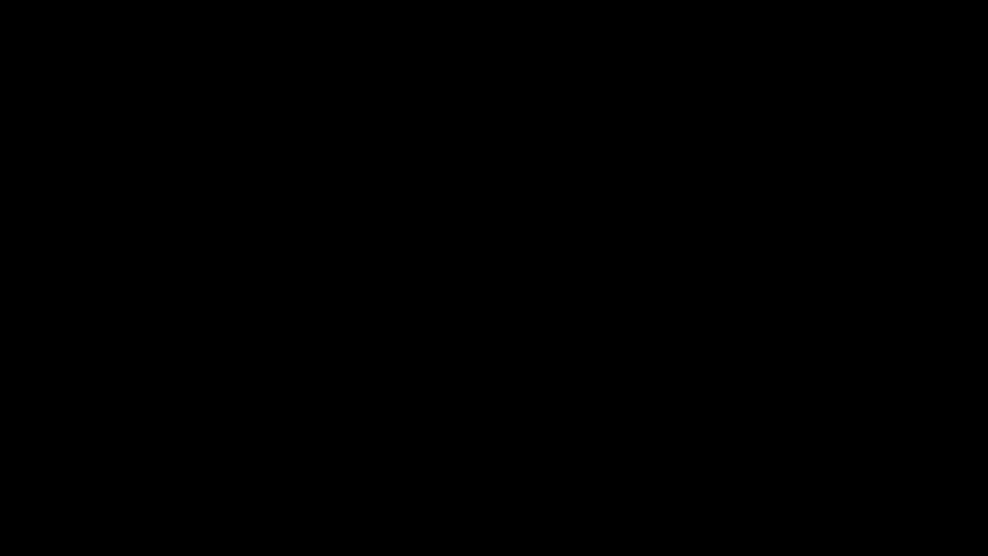